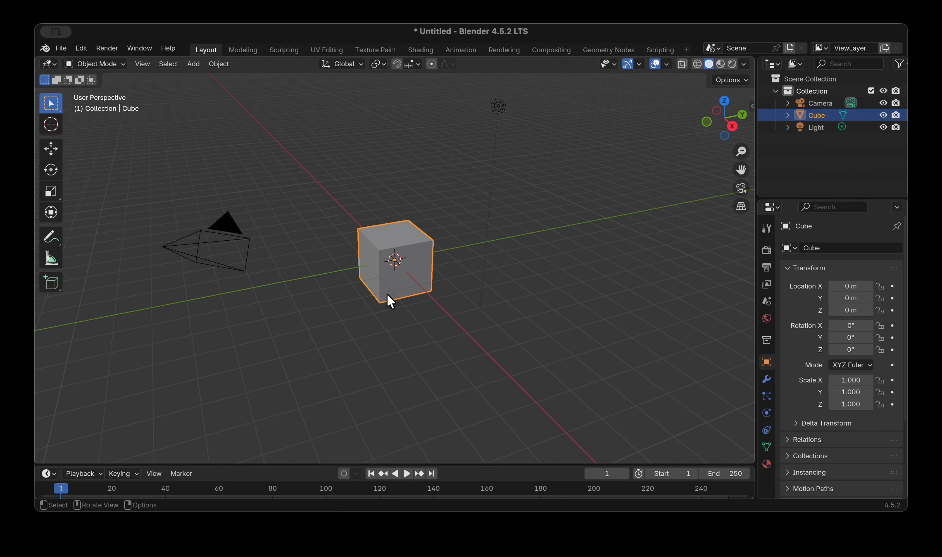
# Step: Examine the default cube from several angles in the viewport
pyautogui.scroll(-3, 387, 295)
pyautogui.hscroll(4, 387, 295)
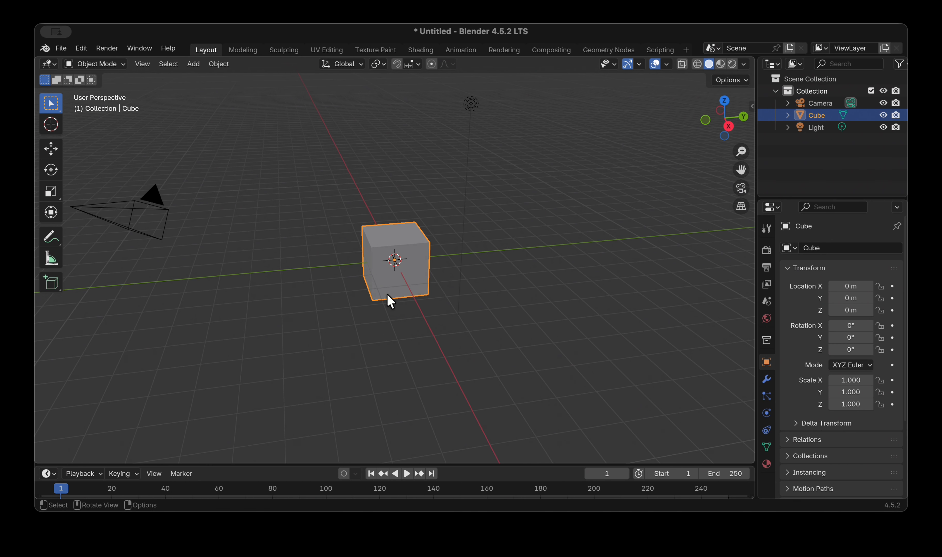
pyautogui.scroll(-3, 387, 295)
pyautogui.scroll(5, 387, 295)
pyautogui.hscroll(2, 387, 294)
pyautogui.hscroll(-4, 387, 295)
pyautogui.hscroll(-5, 395, 273)
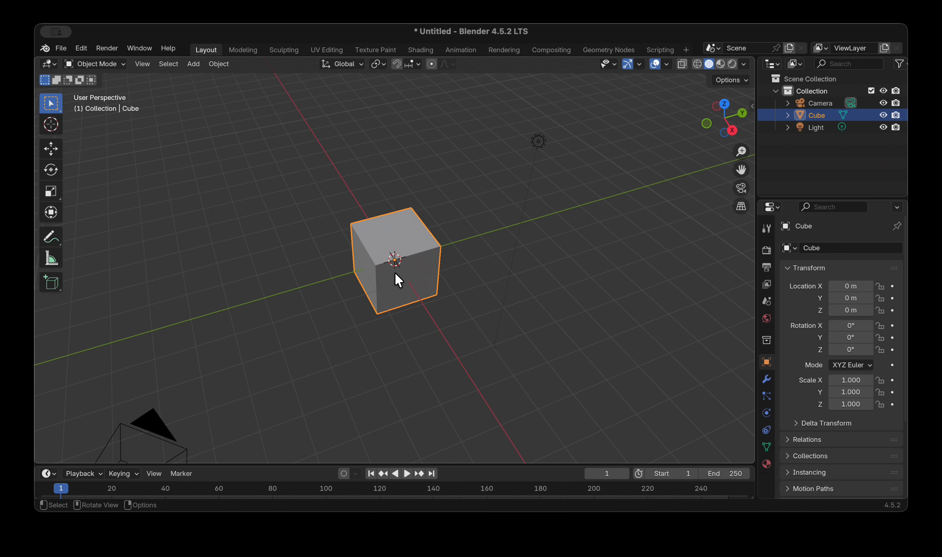
pyautogui.hscroll(-5, 395, 273)
pyautogui.scroll(-5, 395, 273)
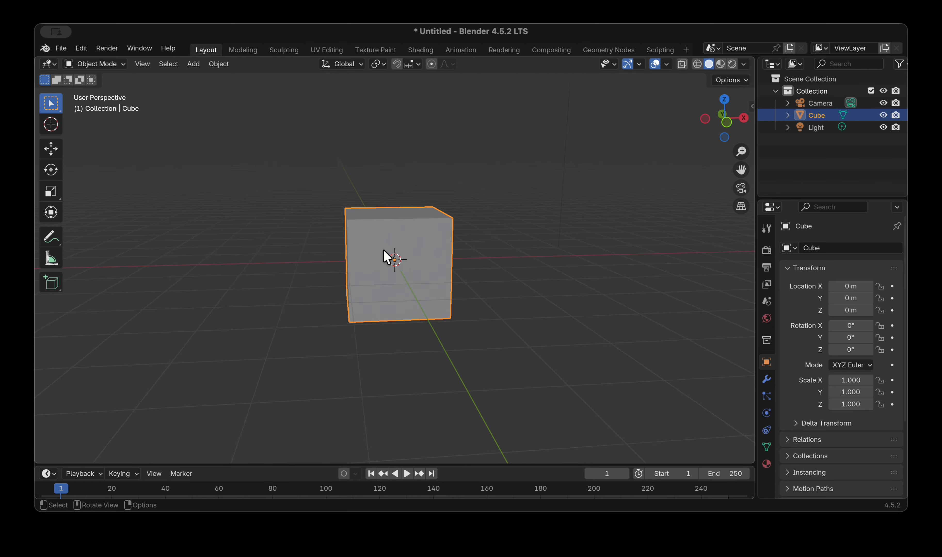
pyautogui.hscroll(-4, 388, 257)
pyautogui.scroll(3, 388, 257)
pyautogui.click(96, 63)
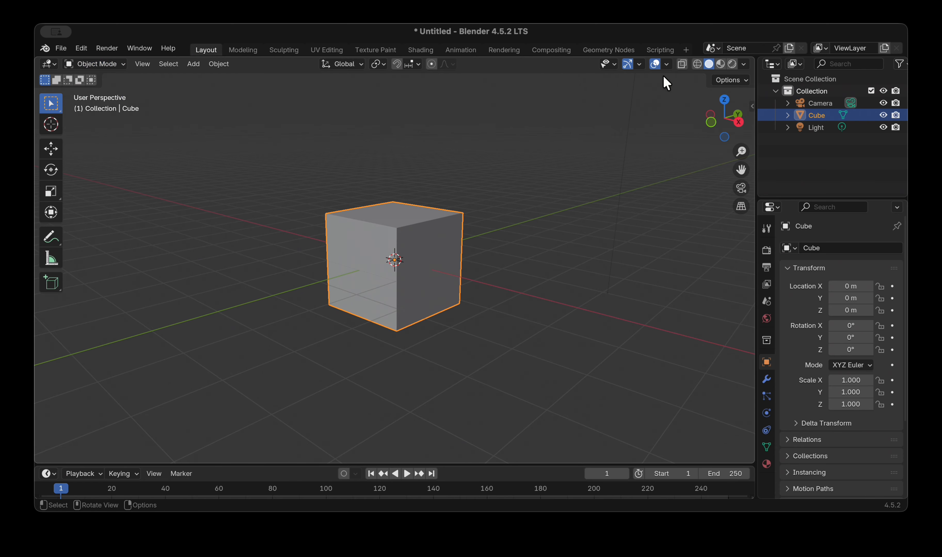
# Step: Switch the viewport to wireframe shading and deselect the cube
pyautogui.click(696, 64)
pyautogui.hscroll(-8, 504, 267)
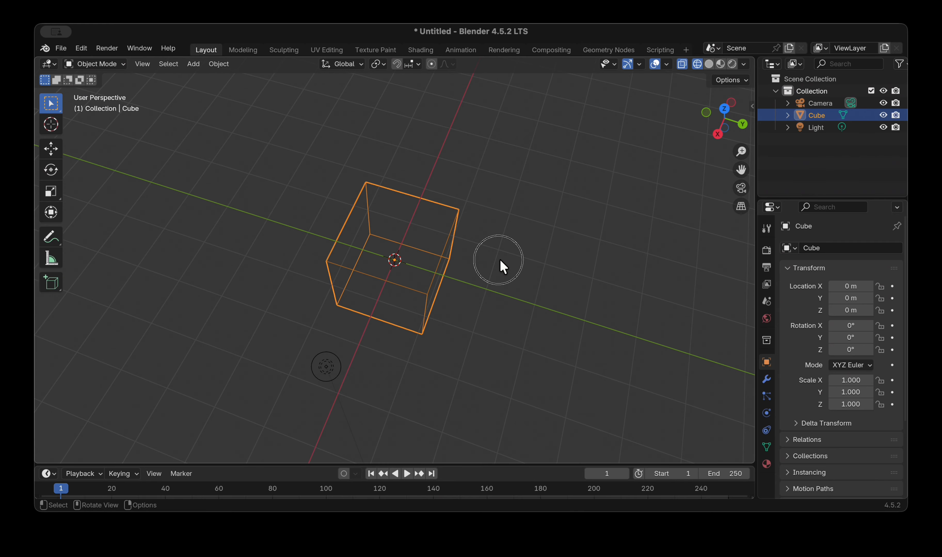
pyautogui.click(504, 267)
pyautogui.hscroll(-15, 504, 267)
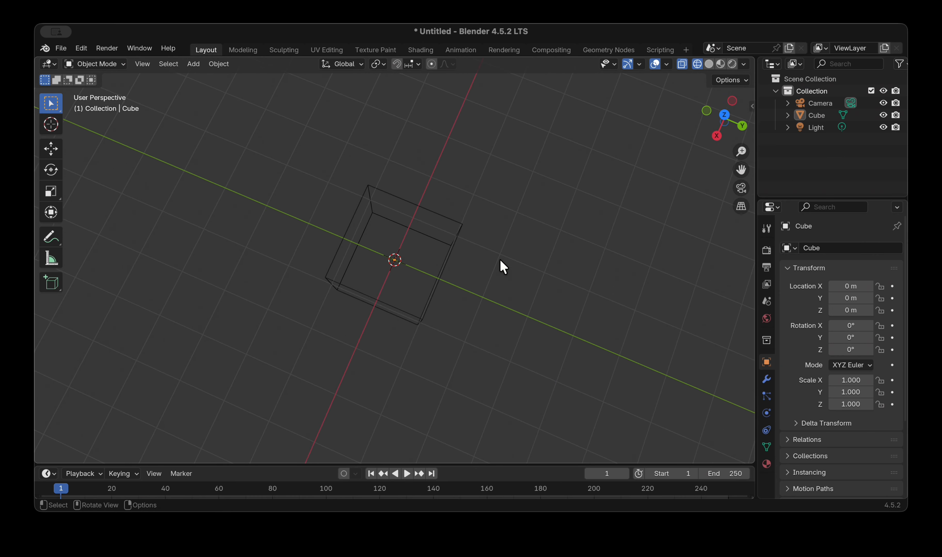
# Step: Add a Subdivision modifier with viewport level 1 to the cube, and deselect the cube
pyautogui.click(453, 217)
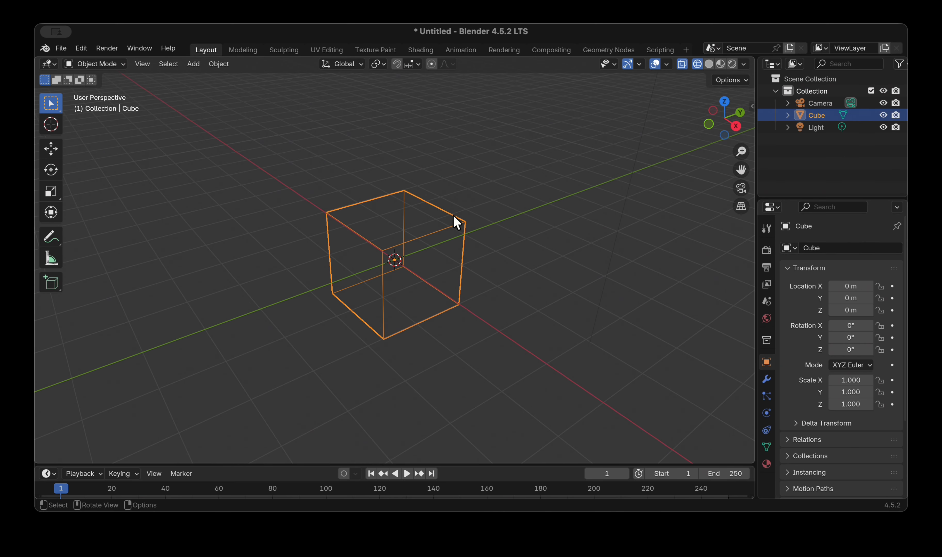
pyautogui.hotkey('ctrl', '1')
pyautogui.click(522, 228)
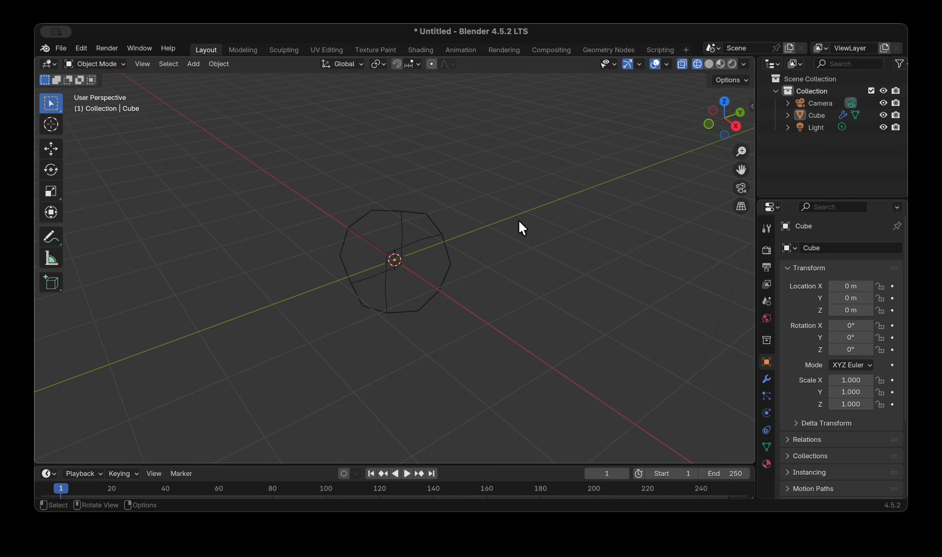
pyautogui.hscroll(10, 522, 228)
pyautogui.scroll(-8, 522, 228)
pyautogui.scroll(5, 522, 228)
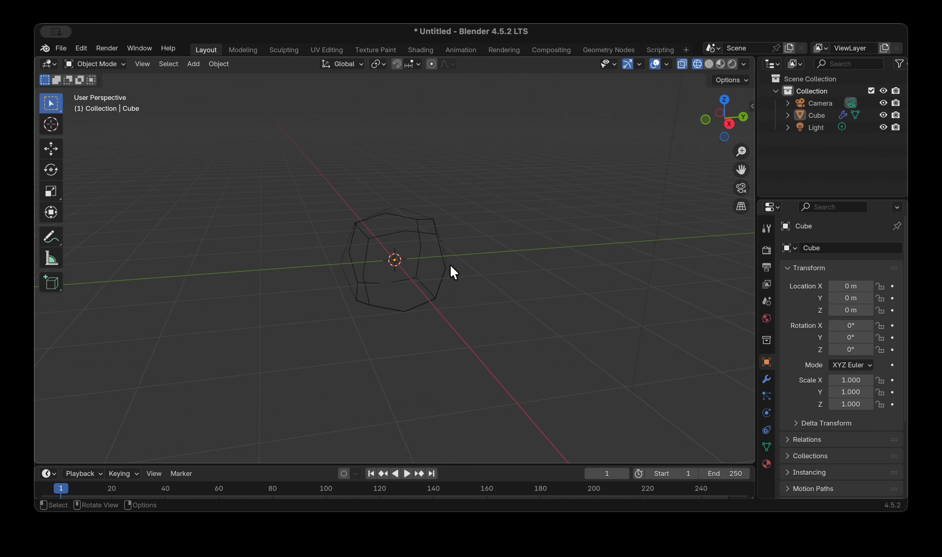
# Step: Apply the Subdivision modifier on the cube and deselect the cube
pyautogui.click(437, 248)
pyautogui.click(766, 380)
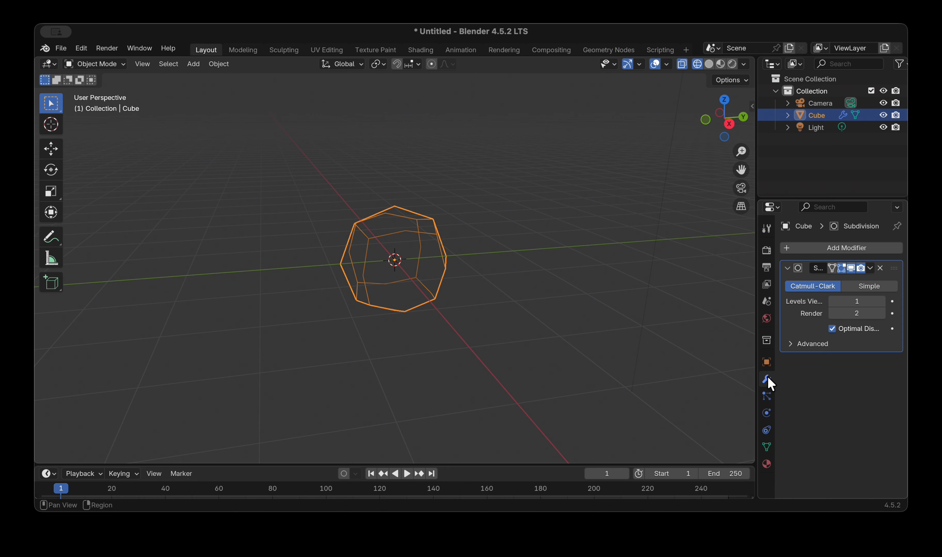
pyautogui.click(867, 269)
pyautogui.click(841, 283)
pyautogui.click(588, 235)
pyautogui.scroll(-5, 588, 234)
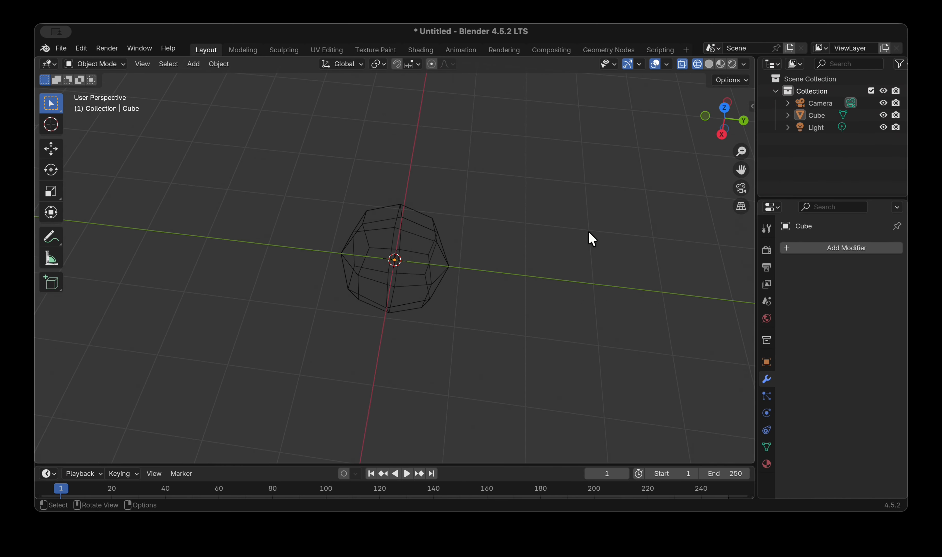
# Step: Switch the viewport to Material Preview shading and examine the faceted mesh from several angles
pyautogui.hscroll(8, 588, 231)
pyautogui.scroll(5, 588, 231)
pyautogui.scroll(5, 588, 231)
pyautogui.scroll(-5, 587, 231)
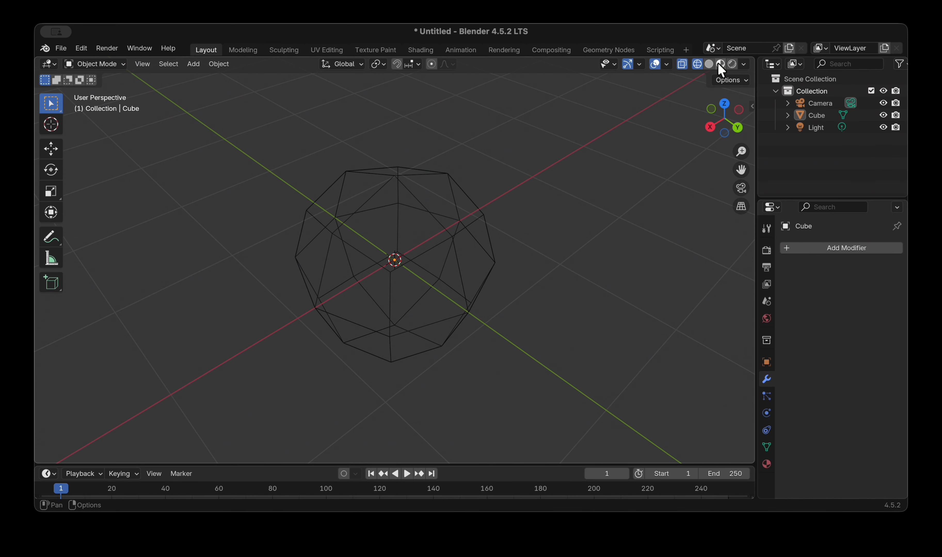
pyautogui.click(720, 65)
pyautogui.scroll(-5, 469, 225)
pyautogui.hscroll(-5, 469, 225)
pyautogui.scroll(5, 468, 225)
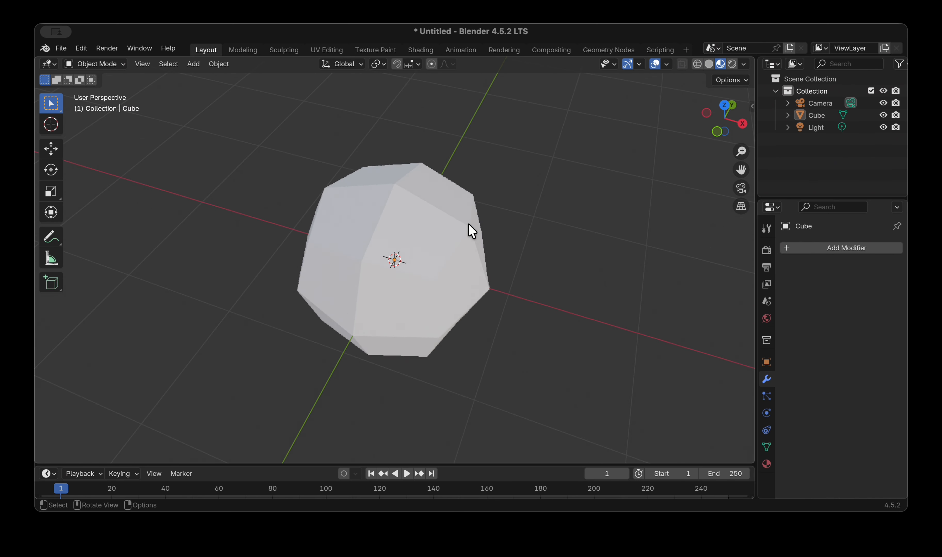
pyautogui.hscroll(-20, 469, 225)
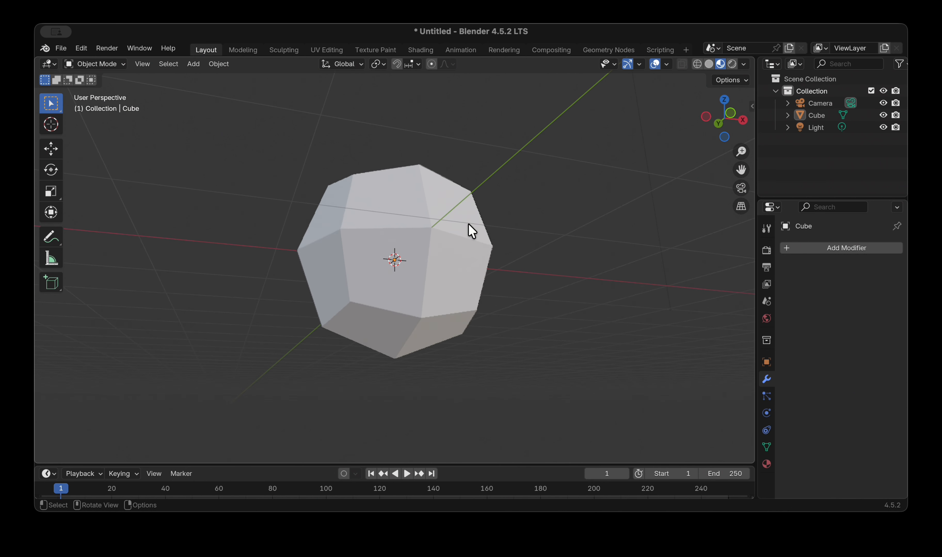
# Step: Give the faceted mesh a new Subdivision modifier, raise its viewport level to 4, and apply it
pyautogui.click(470, 231)
pyautogui.scroll(5, 462, 231)
pyautogui.hotkey('ctrl', '1')
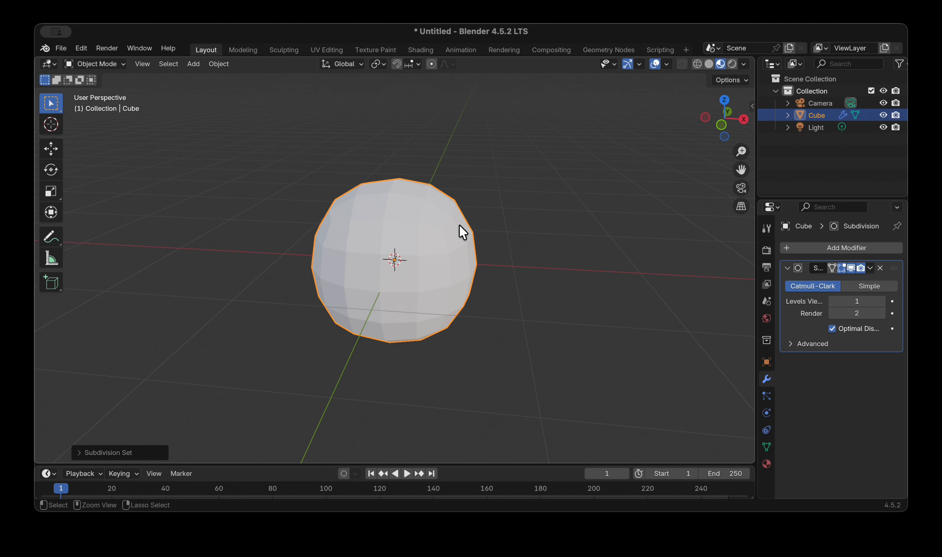
pyautogui.hotkey('ctrl', '3')
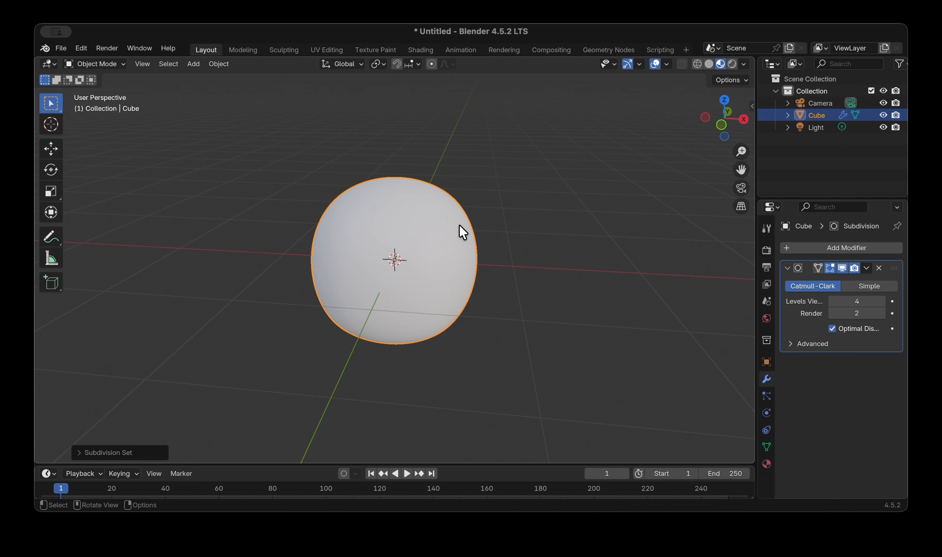
pyautogui.click(867, 268)
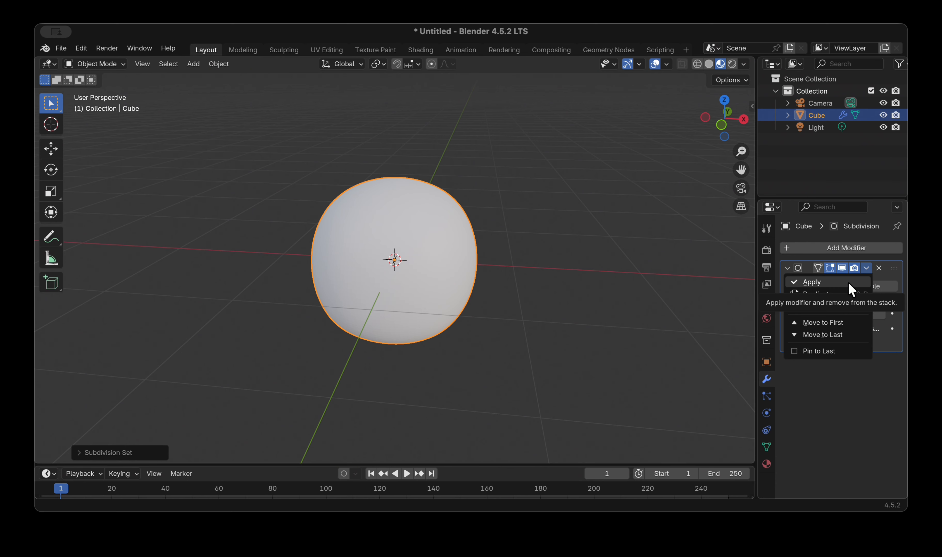
pyautogui.click(812, 282)
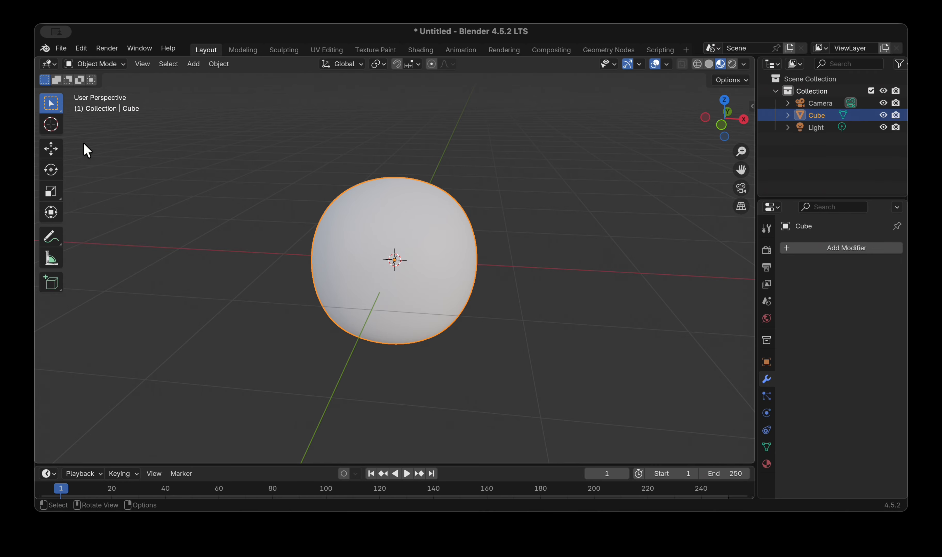
# Step: Enter Edit Mode on the smoothed mesh and deselect all its vertices
pyautogui.press('Tab')
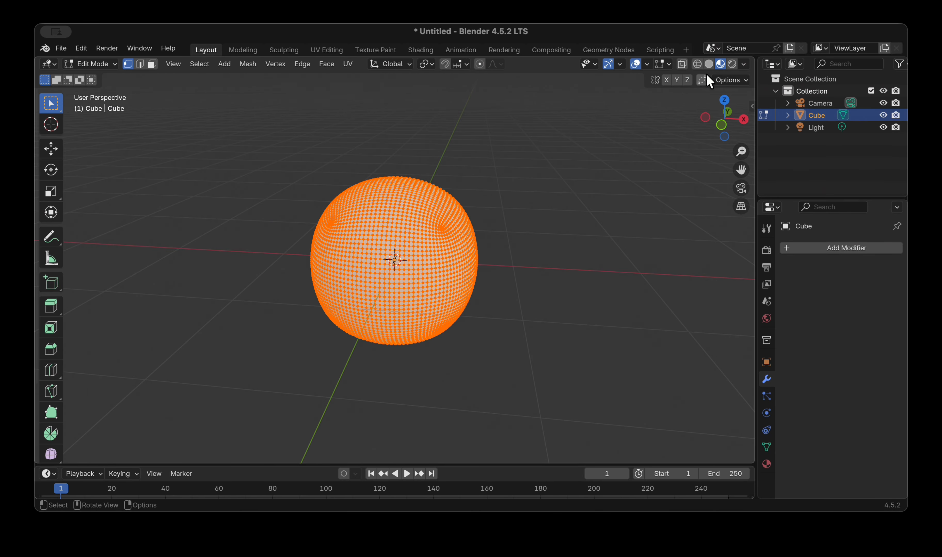
pyautogui.hscroll(5, 545, 153)
pyautogui.scroll(-3, 545, 153)
pyautogui.scroll(-3, 545, 154)
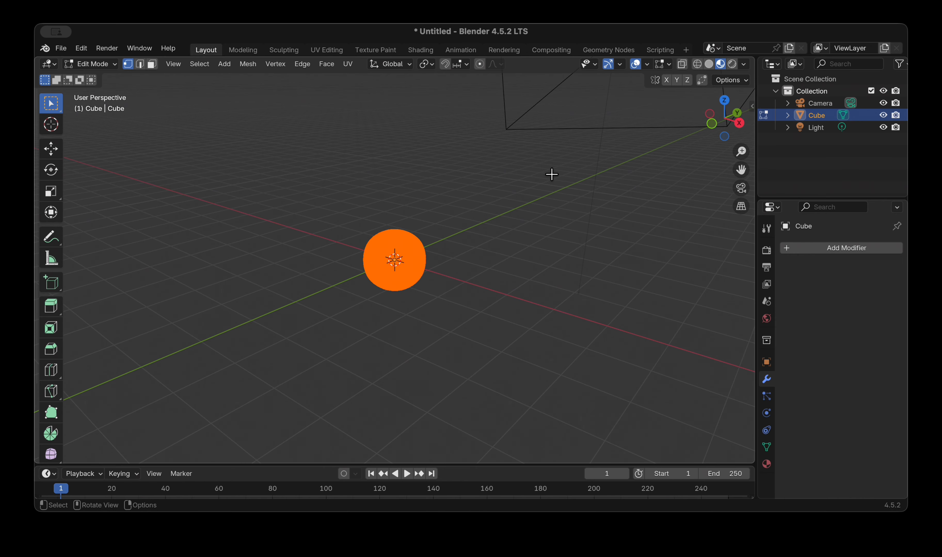
pyautogui.click(551, 175)
pyautogui.hscroll(-5, 552, 174)
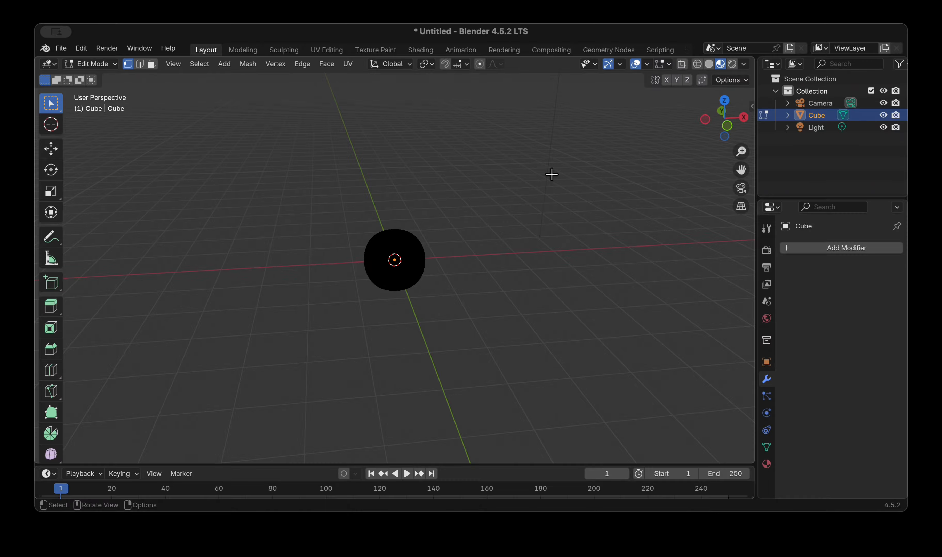
# Step: Return to Object Mode with wireframe shading and inspect the deselected dense mesh
pyautogui.click(697, 63)
pyautogui.press('Tab')
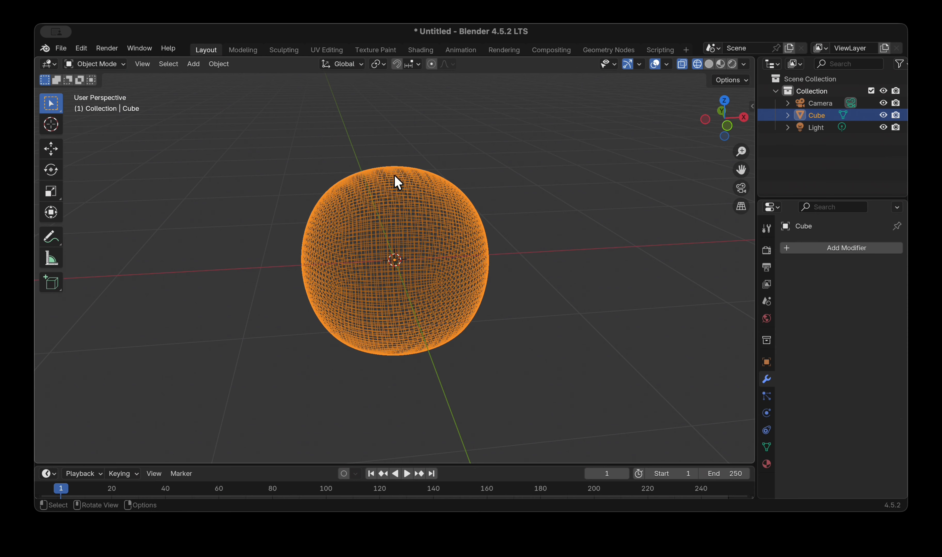
pyautogui.click(469, 130)
pyautogui.hscroll(10, 468, 130)
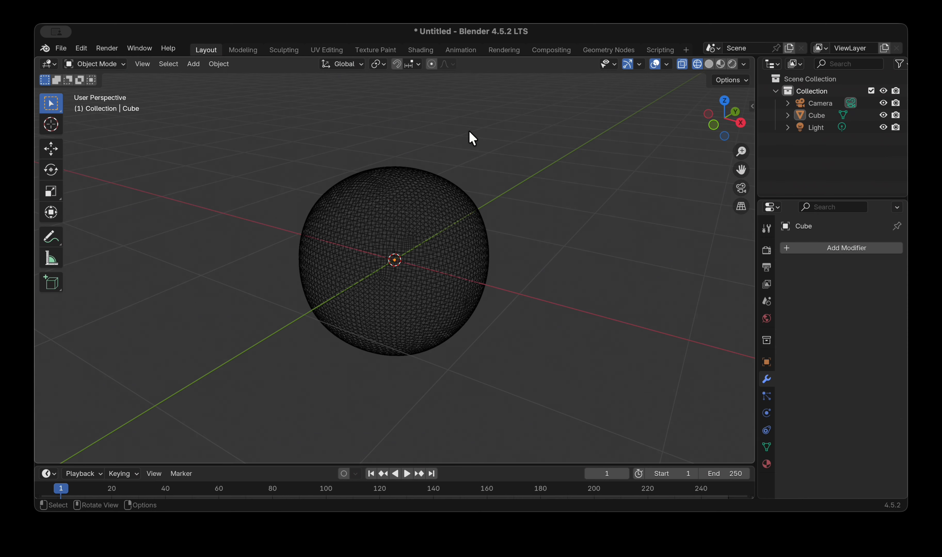
pyautogui.hscroll(10, 443, 227)
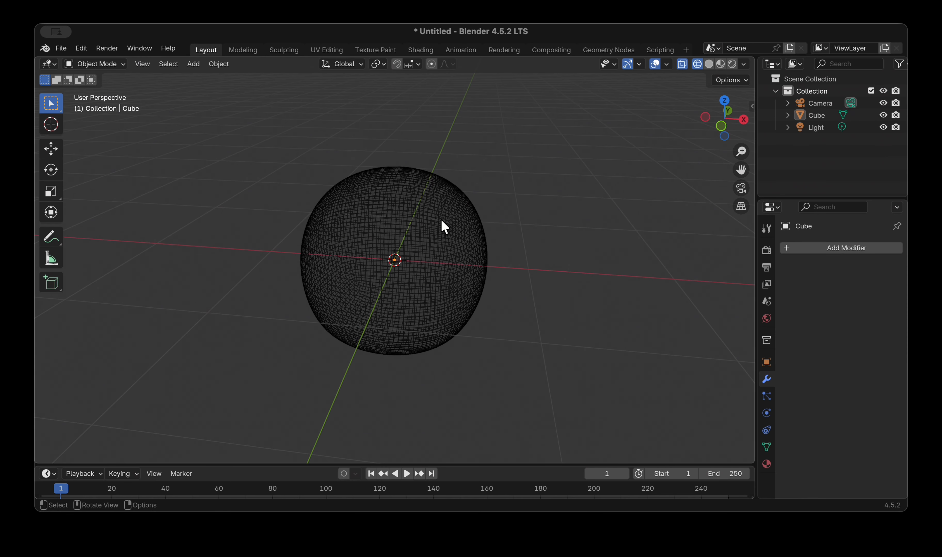
pyautogui.scroll(3, 443, 226)
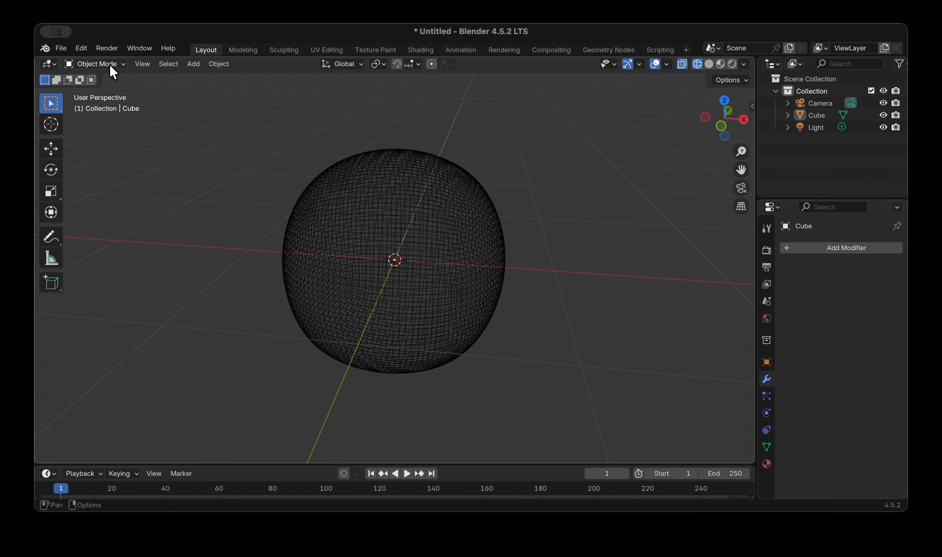
# Step: Switch the viewport to solid shading and delete the subdivided cube from the scene
pyautogui.click(708, 64)
pyautogui.click(450, 219)
pyautogui.hscroll(5, 450, 219)
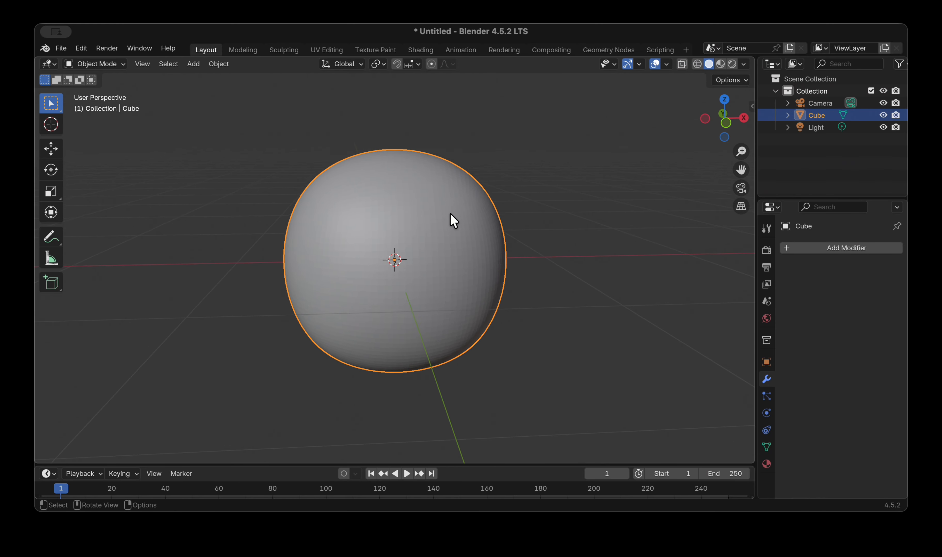
pyautogui.scroll(-2, 450, 219)
pyautogui.press('x')
pyautogui.click(435, 215)
pyautogui.hscroll(-4, 451, 219)
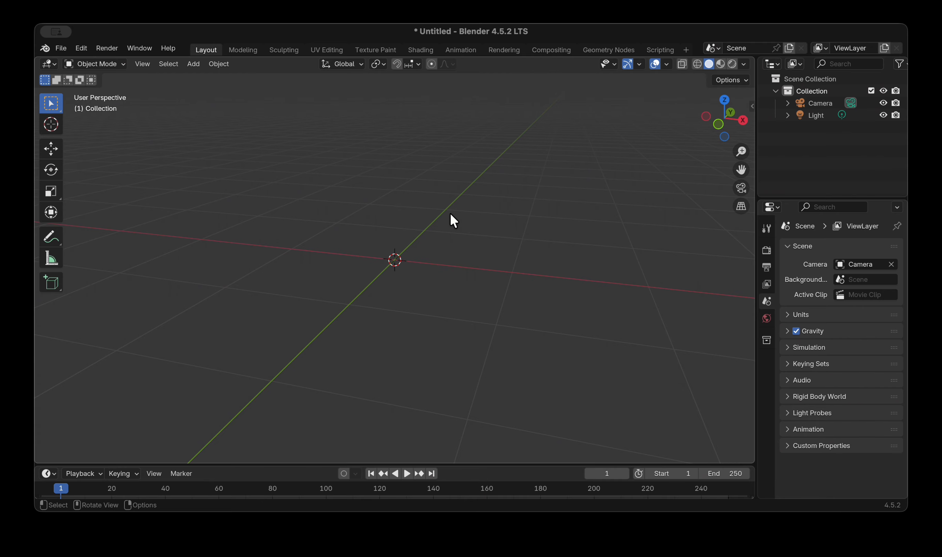
# Step: Paste the copied character objects with their armature into the scene and deselect them
pyautogui.hscroll(-5, 450, 214)
pyautogui.scroll(-3, 450, 214)
pyautogui.scroll(3, 451, 215)
pyautogui.hscroll(5, 450, 214)
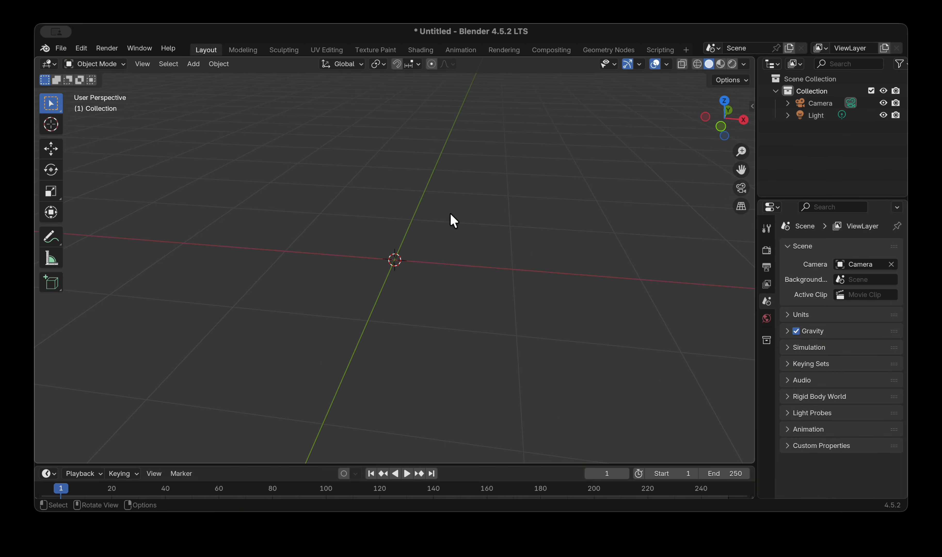
pyautogui.hscroll(2, 453, 220)
pyautogui.press('super+v')
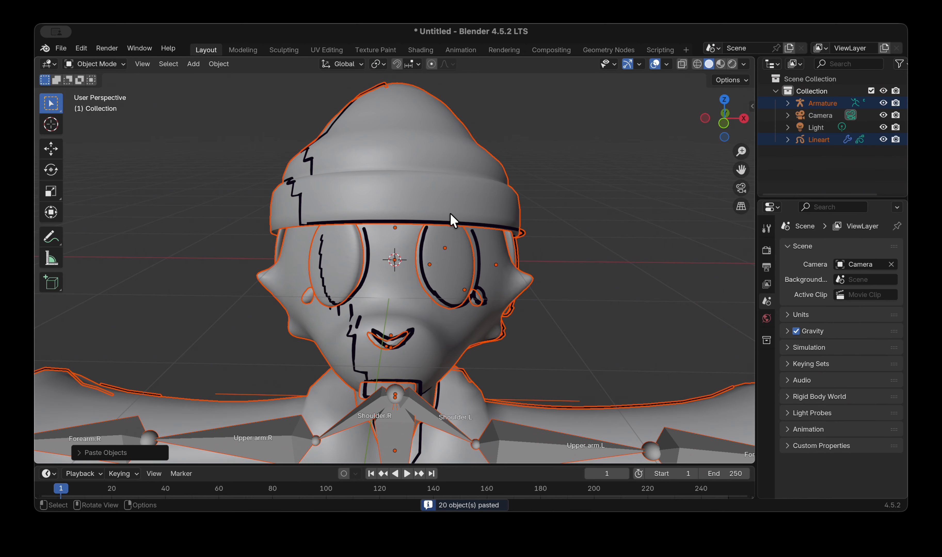
pyautogui.scroll(-8, 564, 200)
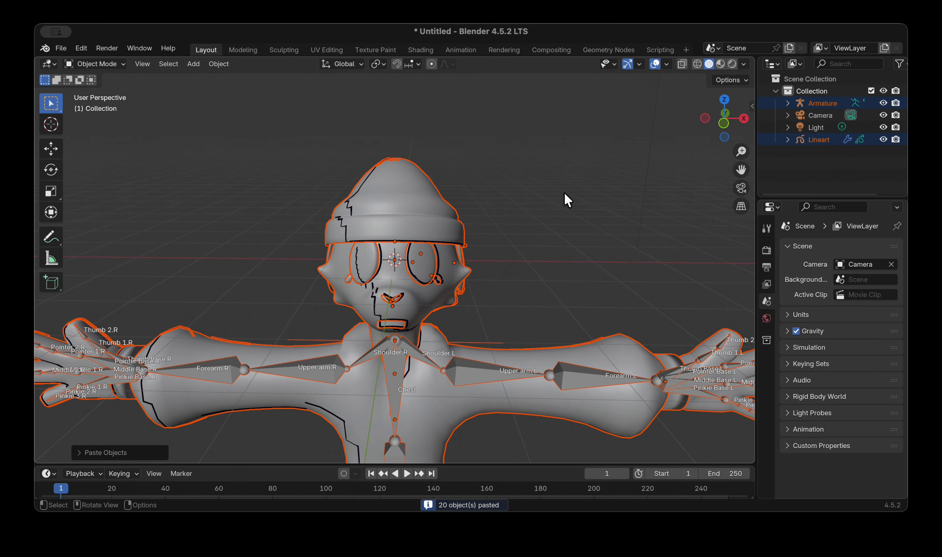
pyautogui.click(564, 194)
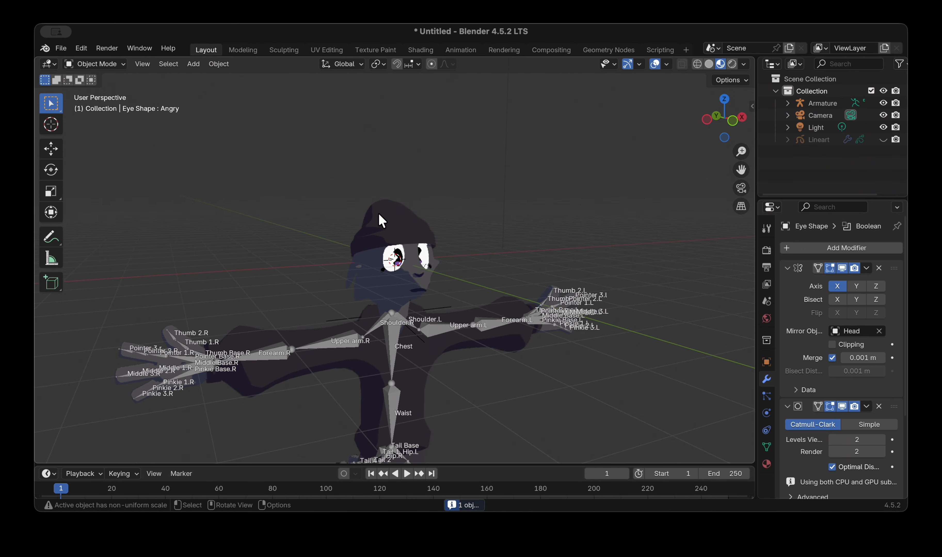
# Step: Select the character's armature and switch it to Pose Mode
pyautogui.hscroll(3, 379, 217)
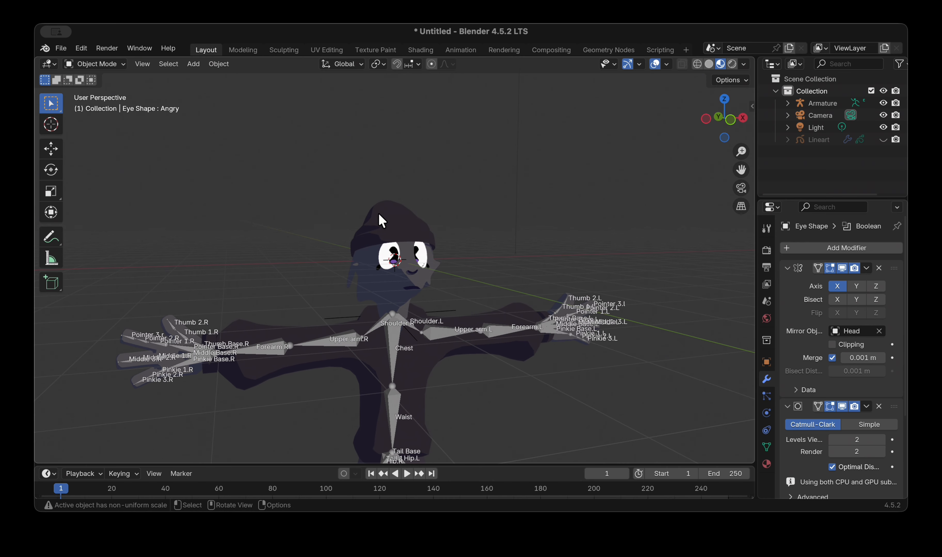
pyautogui.hscroll(6, 379, 215)
pyautogui.click(448, 341)
pyautogui.hscroll(3, 448, 341)
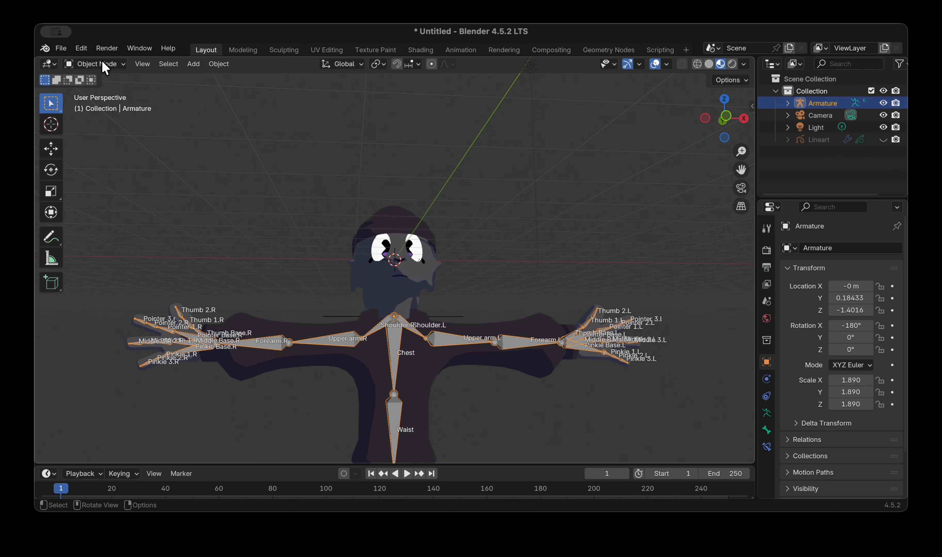
pyautogui.click(103, 64)
pyautogui.click(107, 77)
pyautogui.click(95, 64)
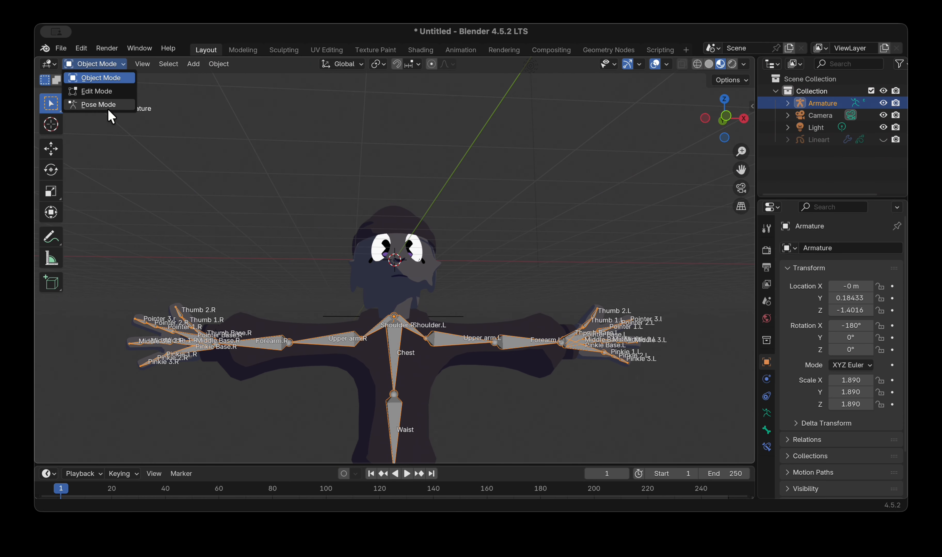
pyautogui.click(99, 104)
pyautogui.hscroll(3, 245, 85)
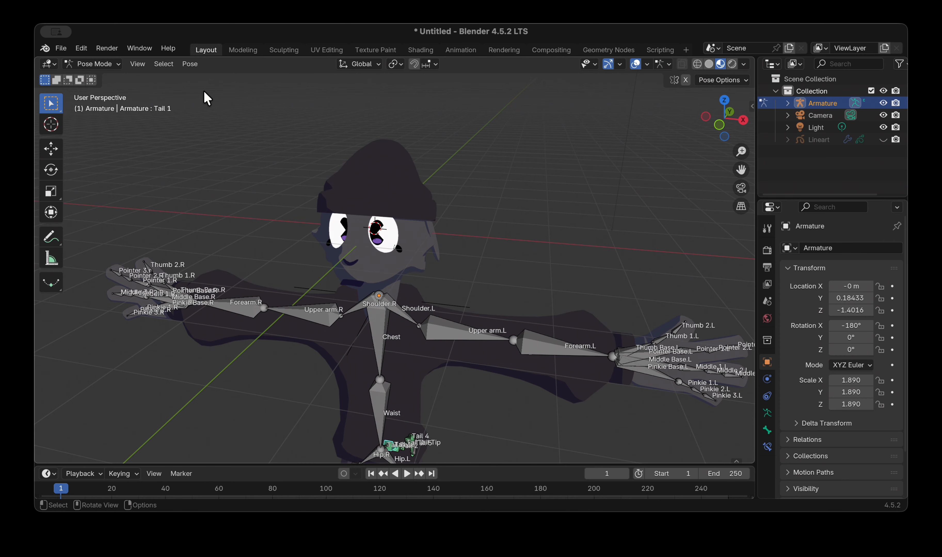
# Step: Return the character's armature to Object Mode and clear the selection
pyautogui.hscroll(10, 203, 90)
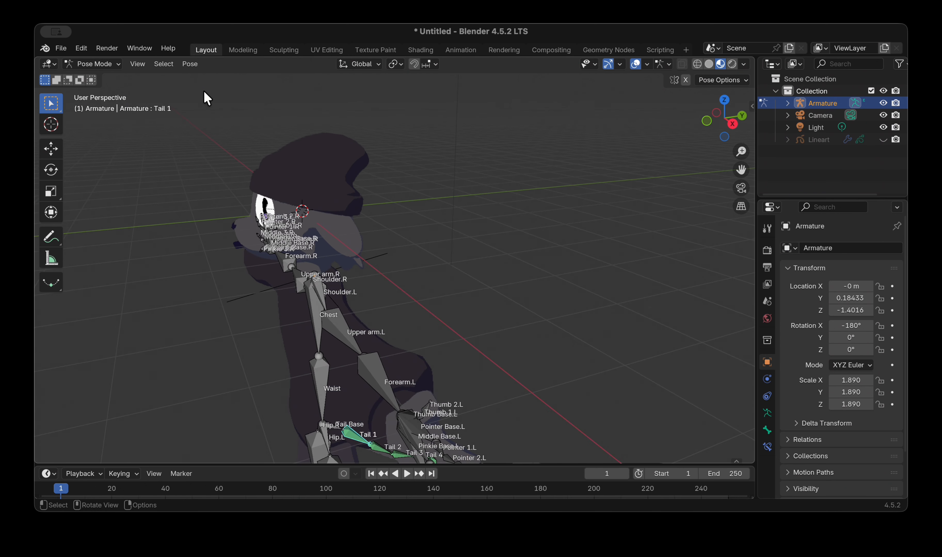
pyautogui.hscroll(-10, 203, 90)
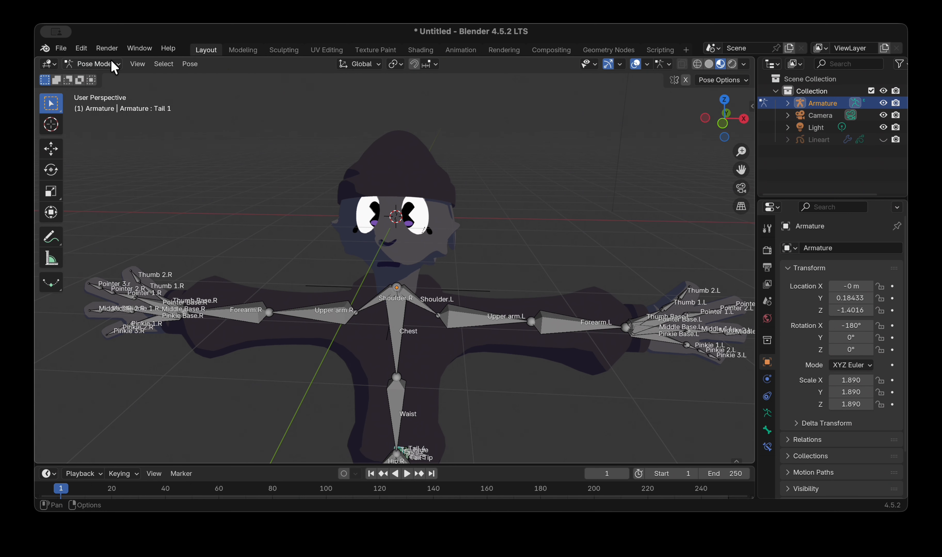
pyautogui.click(95, 64)
pyautogui.click(99, 77)
pyautogui.click(483, 199)
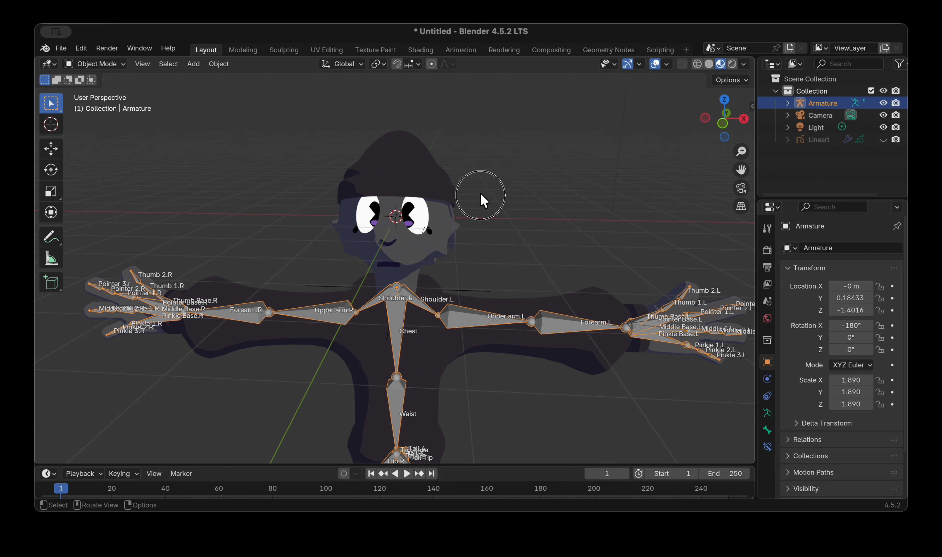
# Step: Select the character's Head object and stretch it along the global Z axis by a factor of about 1.05
pyautogui.click(424, 258)
pyautogui.hscroll(6, 425, 258)
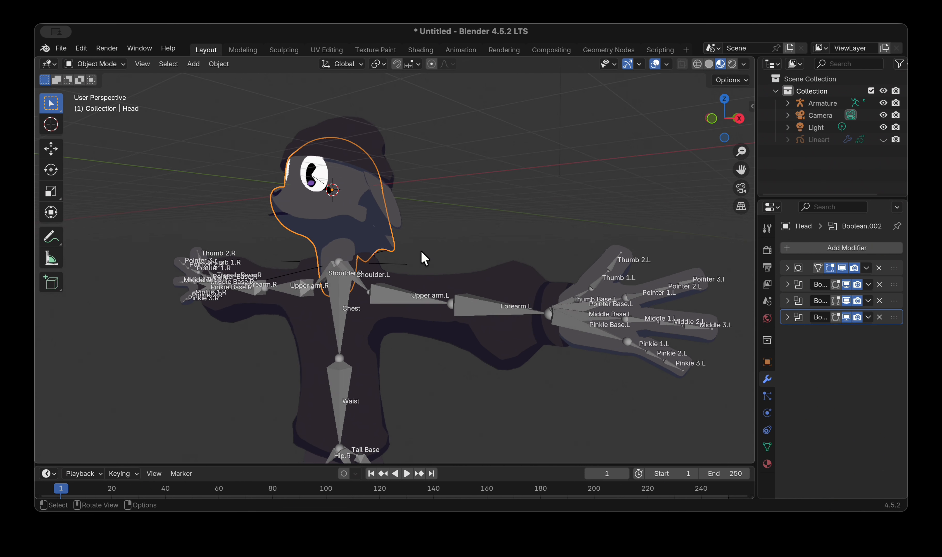
pyautogui.hscroll(-5, 425, 258)
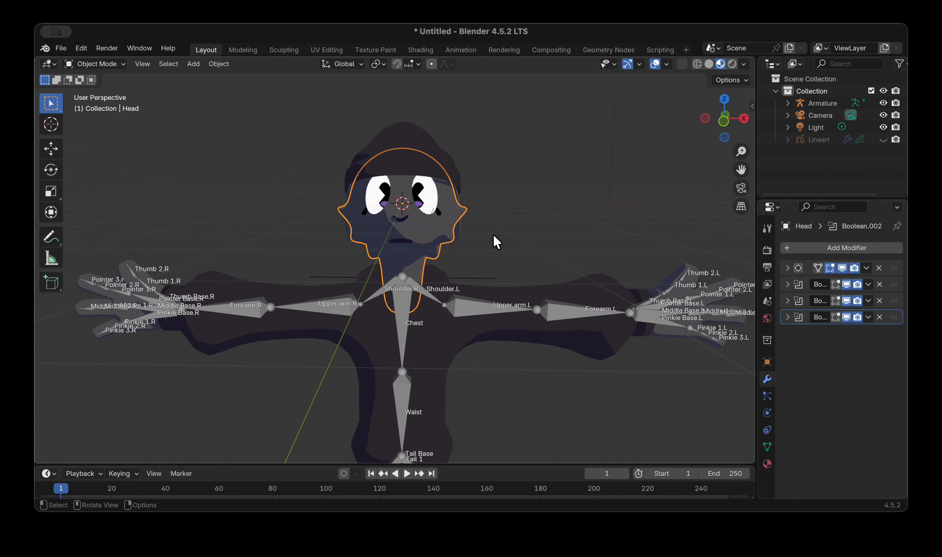
pyautogui.hscroll(4, 496, 241)
pyautogui.hscroll(-5, 495, 242)
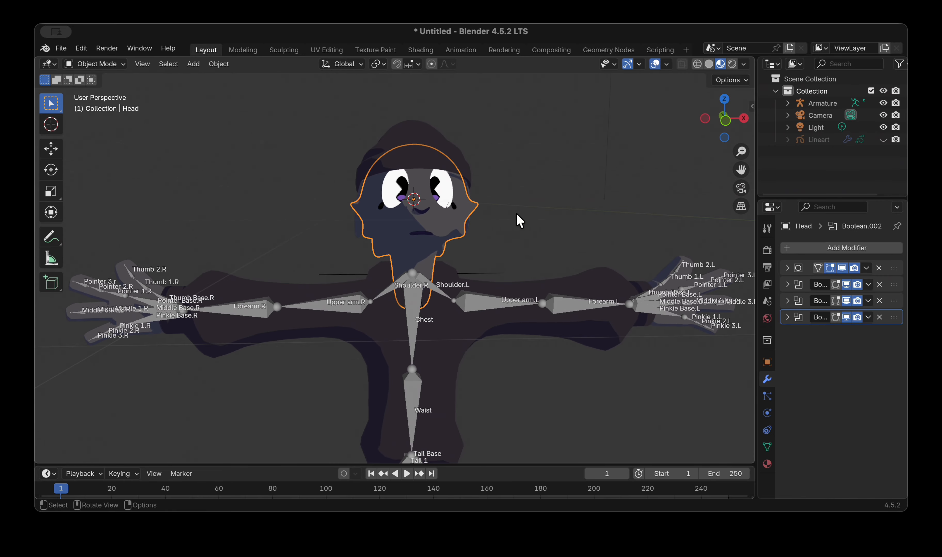
pyautogui.press('s')
pyautogui.press('z')
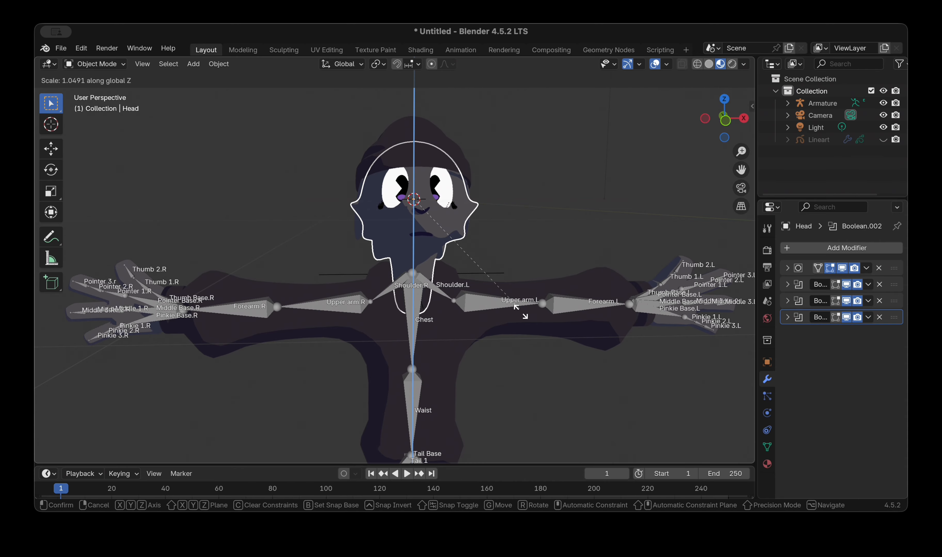
pyautogui.click(516, 311)
pyautogui.hscroll(3, 509, 297)
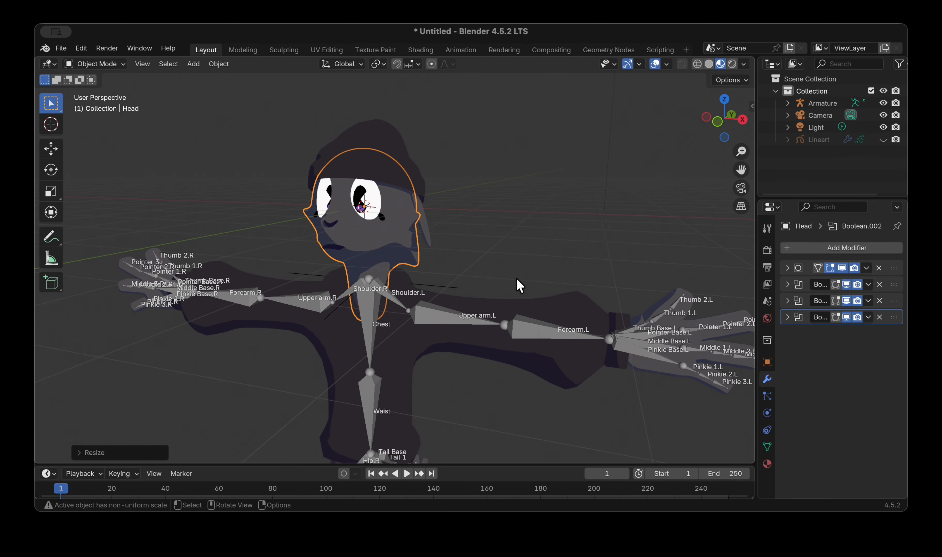
# Step: Clear the head selection and hide the Black eye thingy object on the face
pyautogui.click(516, 279)
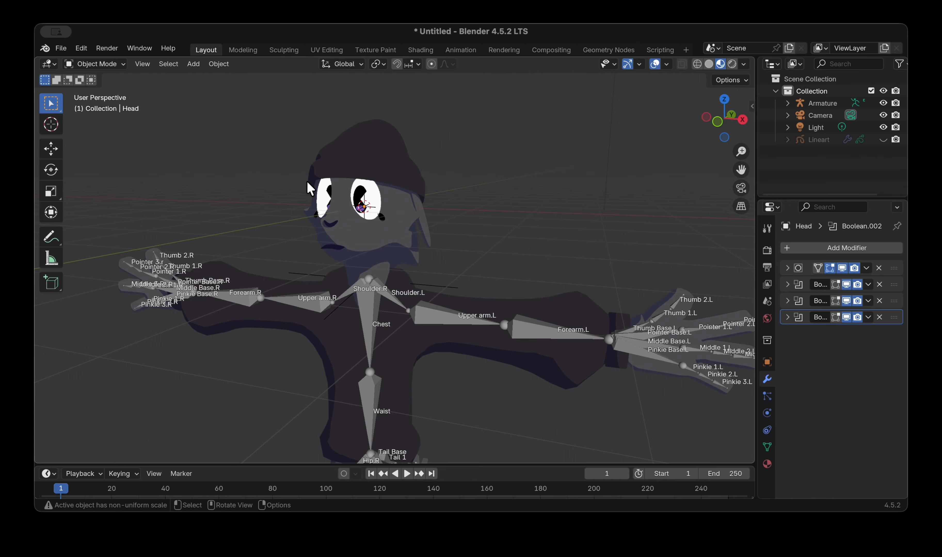
pyautogui.click(385, 225)
pyautogui.hscroll(-3, 455, 240)
pyautogui.press('h')
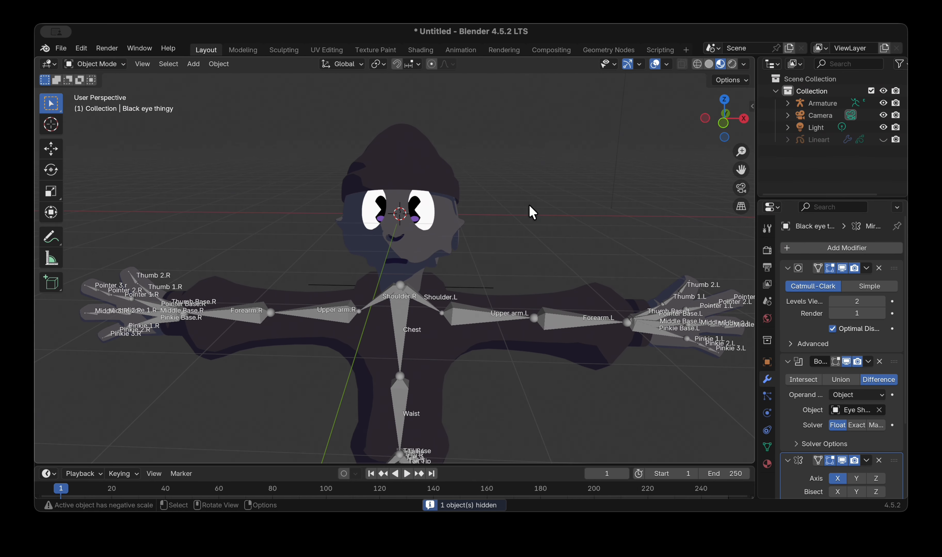
pyautogui.hscroll(8, 544, 208)
pyautogui.hscroll(-10, 249, 176)
pyautogui.hscroll(5, 253, 173)
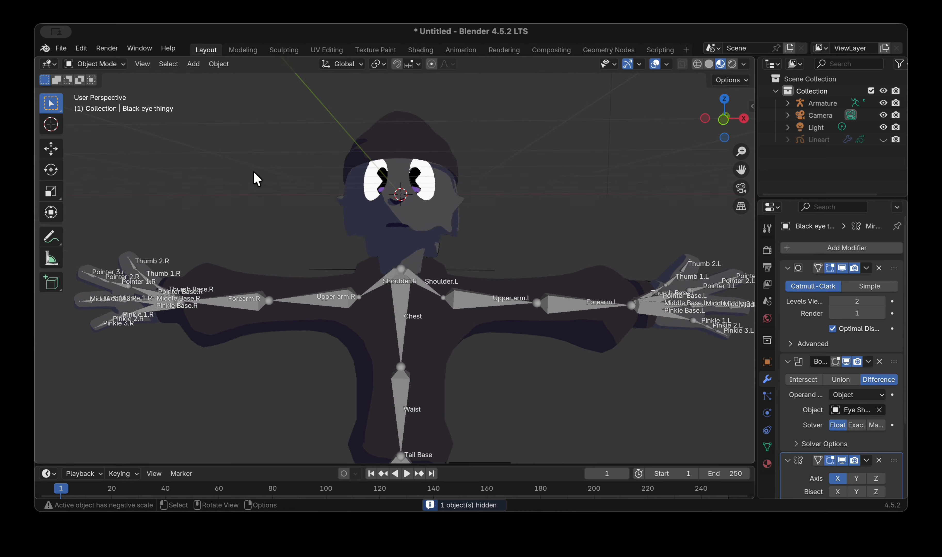
# Step: Hide the character's Hoodie object
pyautogui.keyDown('shift'); pyautogui.scroll(-5, 334, 254); pyautogui.keyUp('shift')
pyautogui.click(417, 176)
pyautogui.press('h')
pyautogui.keyDown('shift'); pyautogui.scroll(4, 418, 175); pyautogui.keyUp('shift')
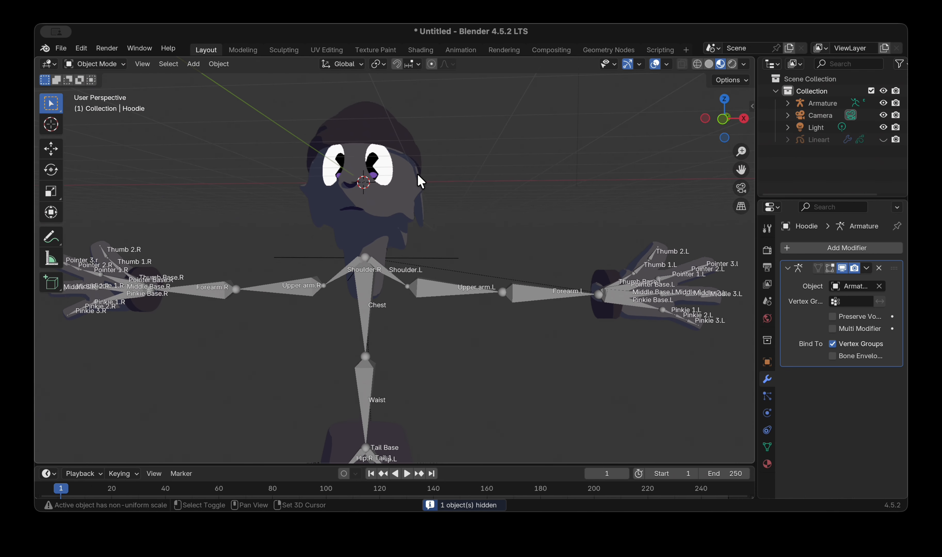
pyautogui.scroll(-5, 419, 181)
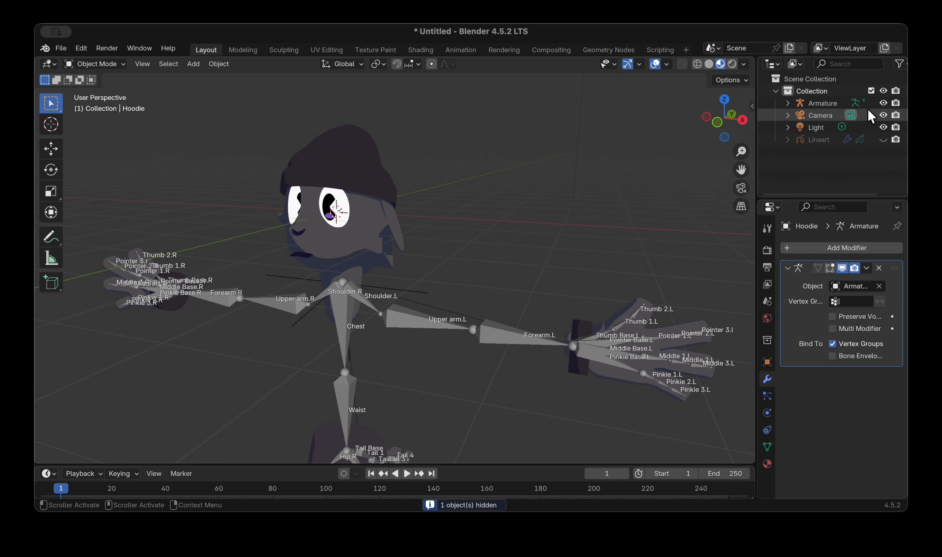
# Step: Hide the Armature and the character's Pants object
pyautogui.click(883, 102)
pyautogui.scroll(8, 643, 184)
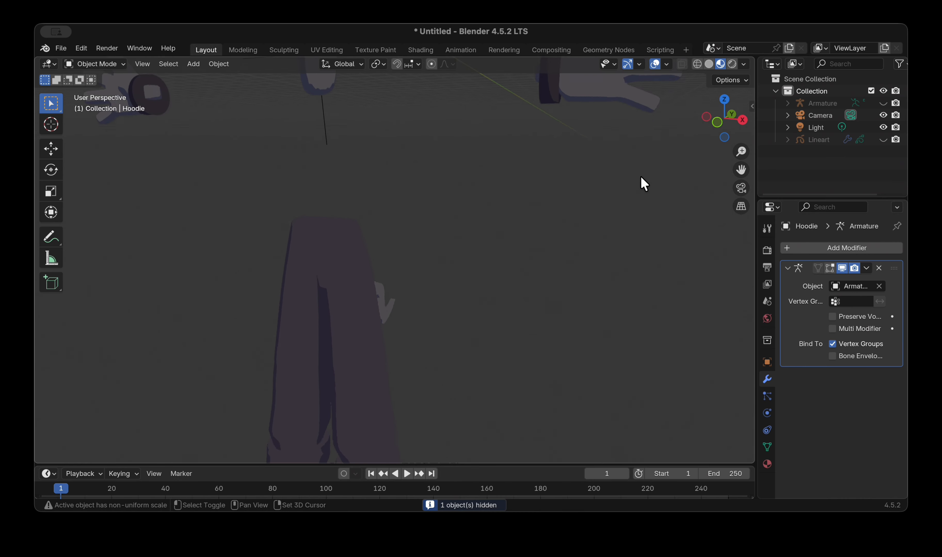
pyautogui.scroll(-8, 641, 177)
pyautogui.scroll(6, 479, 244)
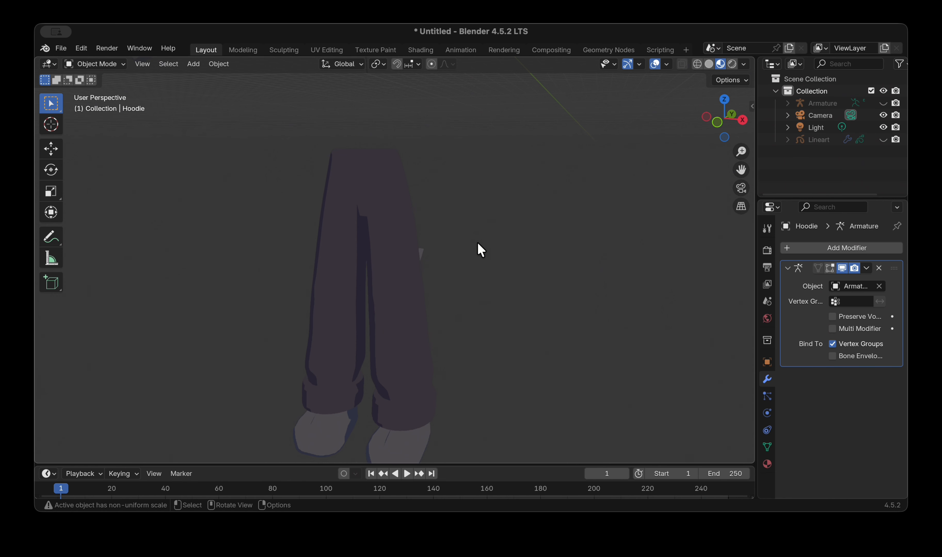
pyautogui.scroll(-5, 477, 250)
pyautogui.click(400, 250)
pyautogui.scroll(3, 399, 250)
pyautogui.press('h')
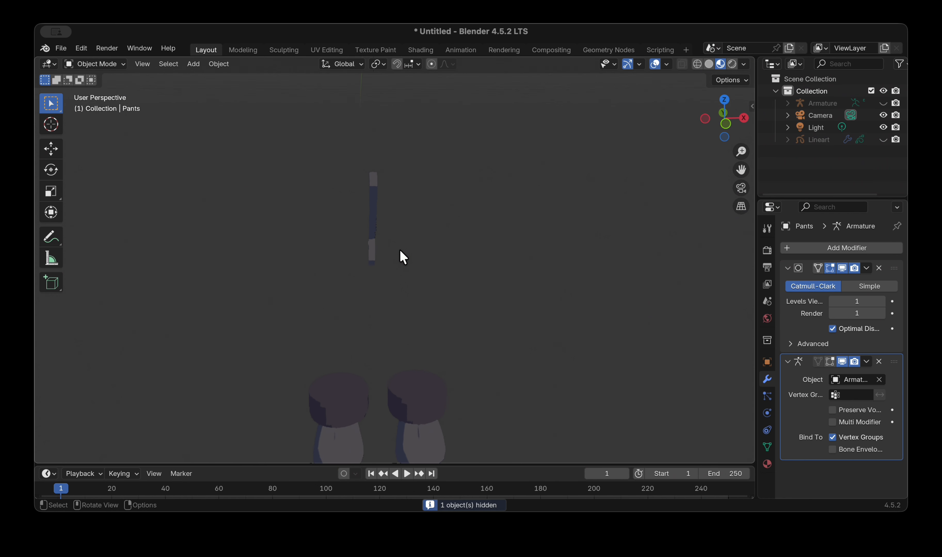
# Step: Hide the Wrists object around the character's hands
pyautogui.hscroll(5, 400, 250)
pyautogui.hscroll(-5, 400, 250)
pyautogui.keyDown('shift'); pyautogui.scroll(5, 400, 250); pyautogui.keyUp('shift')
pyautogui.keyDown('shift'); pyautogui.hscroll(3, 399, 250); pyautogui.keyUp('shift')
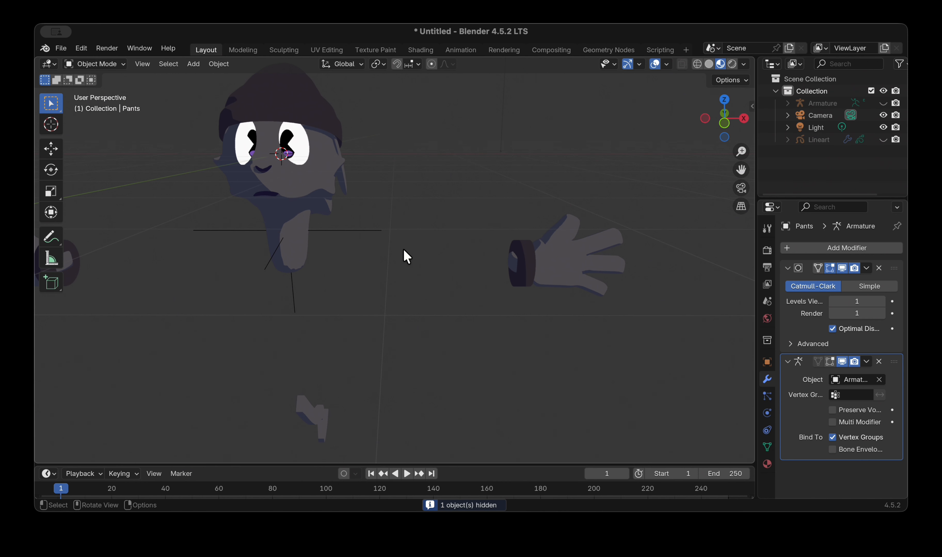
pyautogui.click(524, 260)
pyautogui.press('h')
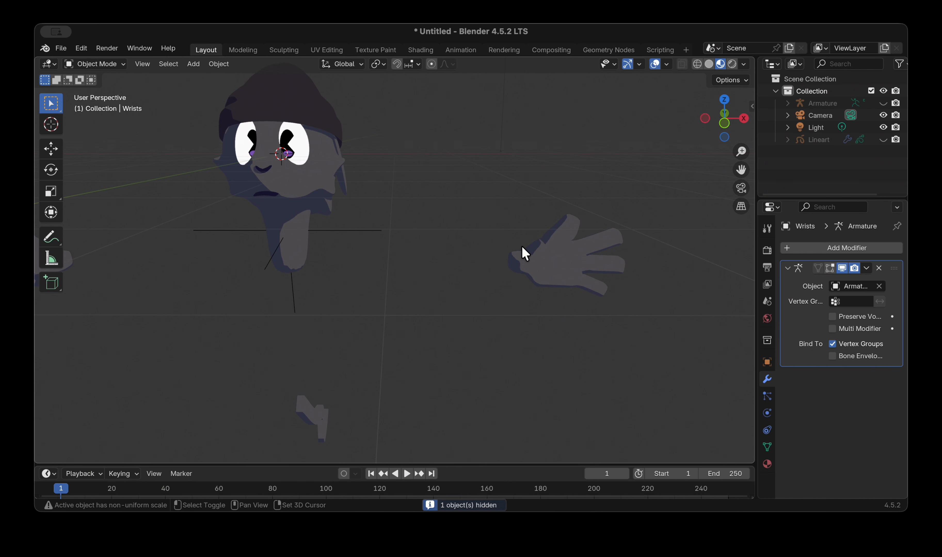
# Step: Hide the tail object floating between the hands and the feet
pyautogui.keyDown('shift'); pyautogui.hscroll(-5, 541, 262); pyautogui.keyUp('shift')
pyautogui.scroll(-4, 540, 262)
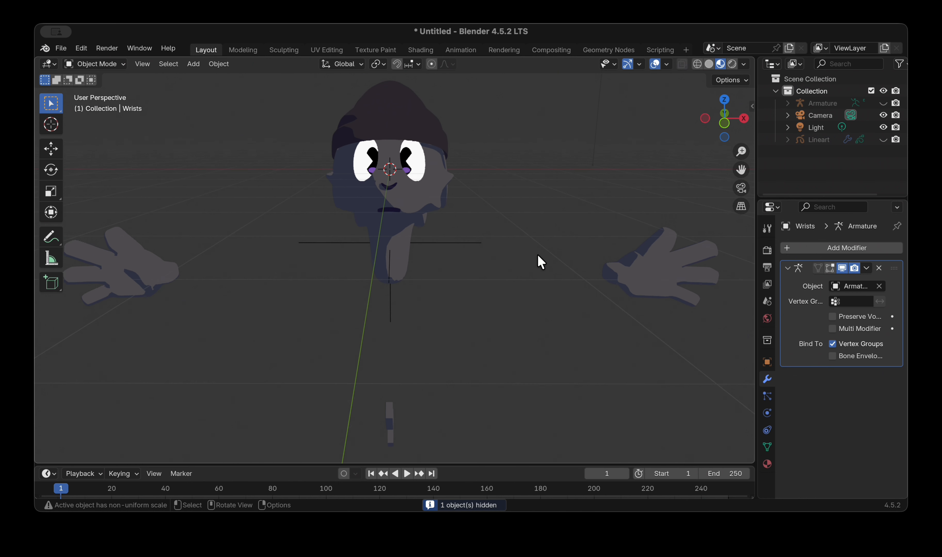
pyautogui.hscroll(5, 538, 256)
pyautogui.keyDown('shift'); pyautogui.scroll(-5, 538, 255); pyautogui.keyUp('shift')
pyautogui.keyDown('shift'); pyautogui.scroll(3, 538, 255); pyautogui.keyUp('shift')
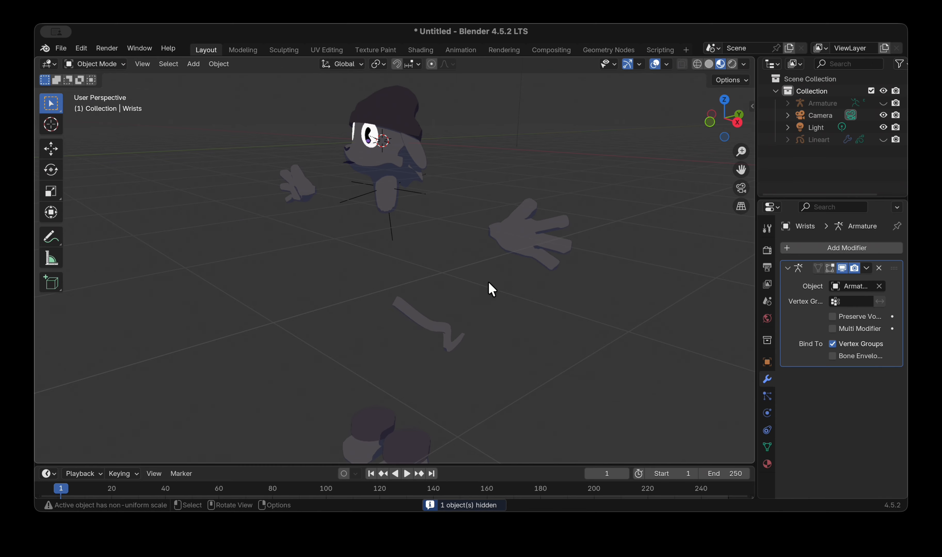
pyautogui.moveTo(479, 289); pyautogui.dragTo(367, 361)
pyautogui.press('h')
pyautogui.keyDown('shift'); pyautogui.scroll(-5, 365, 361); pyautogui.keyUp('shift')
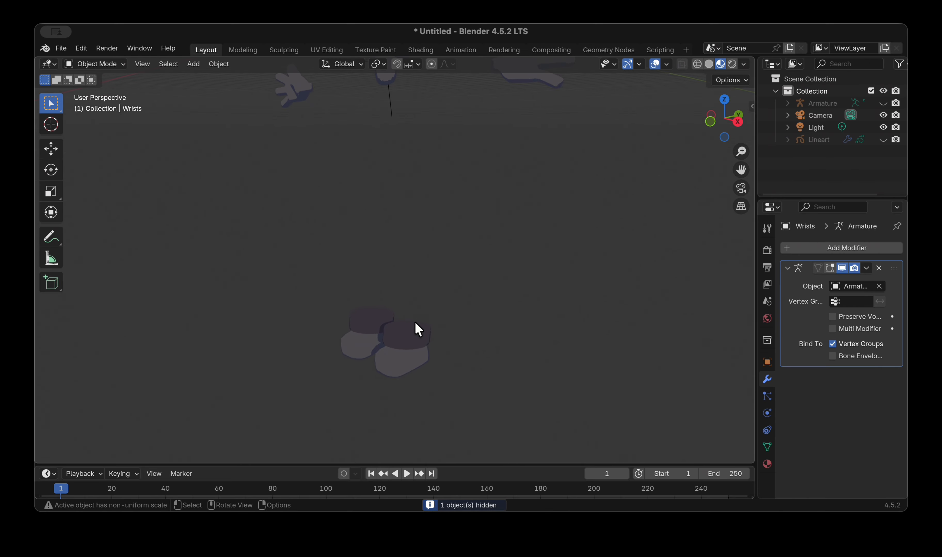
# Step: Hide the Beanie and Ears objects so only the bare head remains
pyautogui.keyDown('shift'); pyautogui.scroll(8, 417, 330); pyautogui.keyUp('shift')
pyautogui.hscroll(-6, 418, 329)
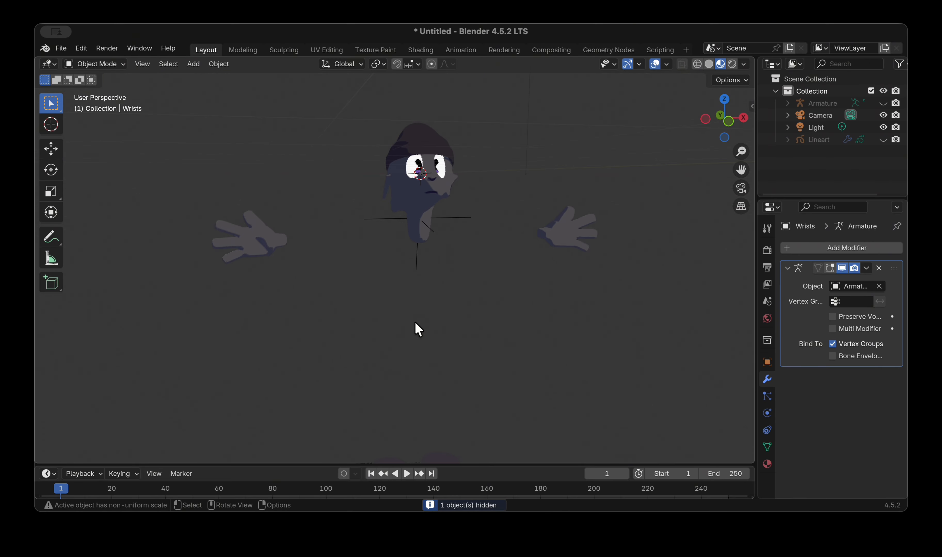
pyautogui.keyDown('shift'); pyautogui.scroll(4, 418, 328); pyautogui.keyUp('shift')
pyautogui.keyDown('ctrl'); pyautogui.scroll(3, 418, 328); pyautogui.keyUp('ctrl')
pyautogui.click(407, 209)
pyautogui.press('h')
pyautogui.hscroll(6, 408, 209)
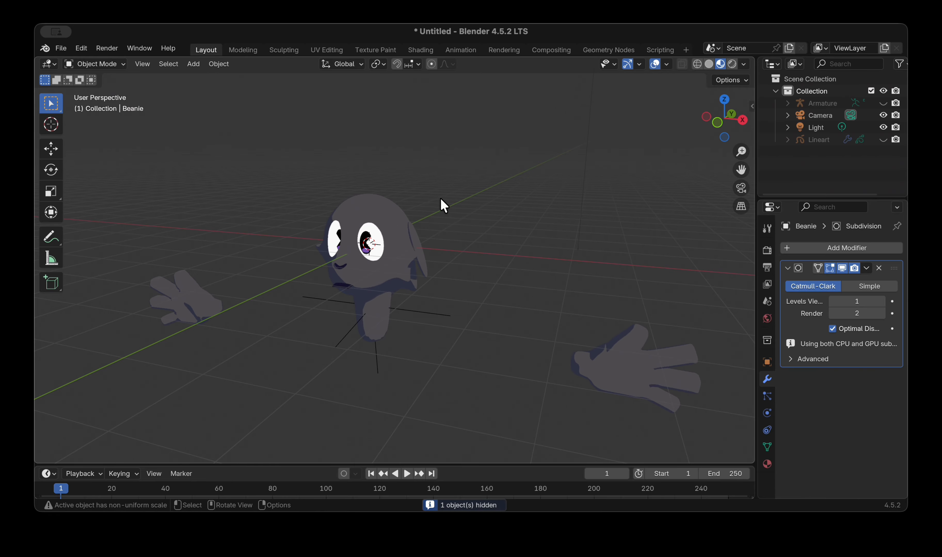
pyautogui.hscroll(5, 361, 231)
pyautogui.click(379, 248)
pyautogui.hscroll(-5, 380, 248)
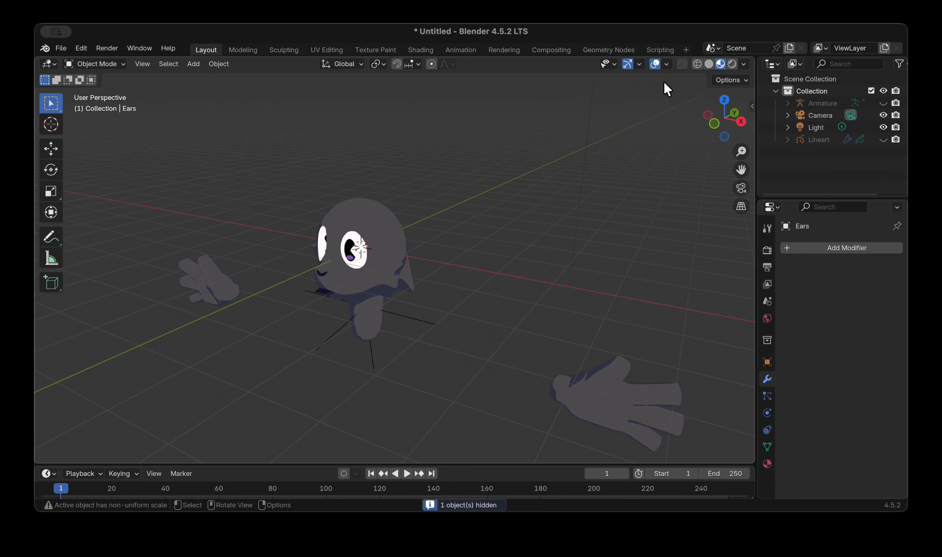
# Step: Inspect the bare head in solid shading and return to Material Preview shading
pyautogui.click(709, 64)
pyautogui.hscroll(-3, 498, 147)
pyautogui.keyDown('ctrl'); pyautogui.scroll(3, 498, 147); pyautogui.keyUp('ctrl')
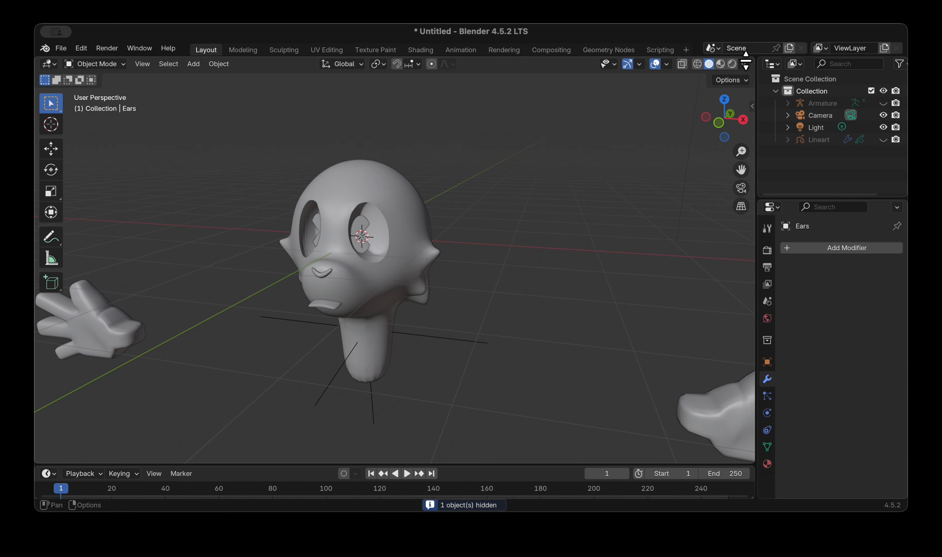
pyautogui.click(706, 66)
pyautogui.click(721, 64)
# Step: Brighten the light stop of the Color Ramp in the head's Material.003 to a near-white pinkish tone
pyautogui.click(391, 181)
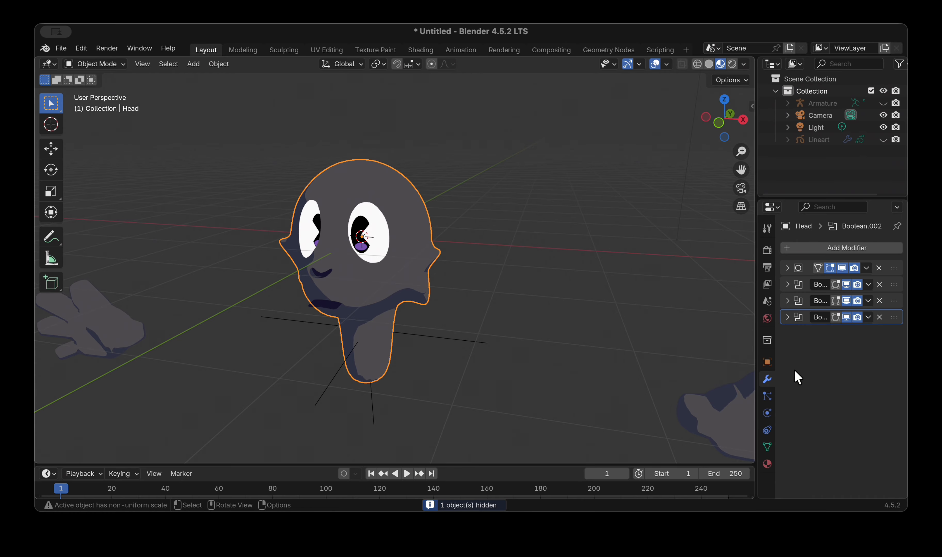
pyautogui.click(767, 464)
pyautogui.click(788, 325)
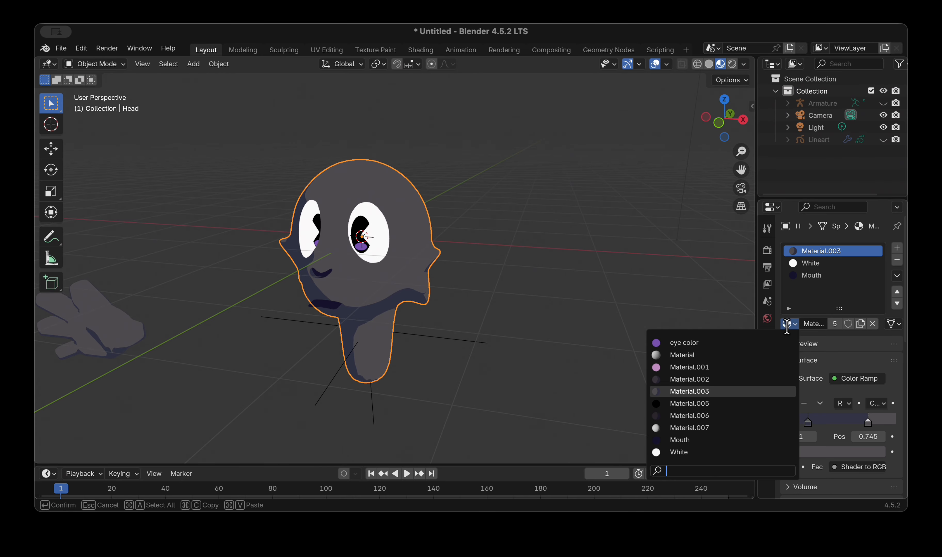
pyautogui.click(860, 452)
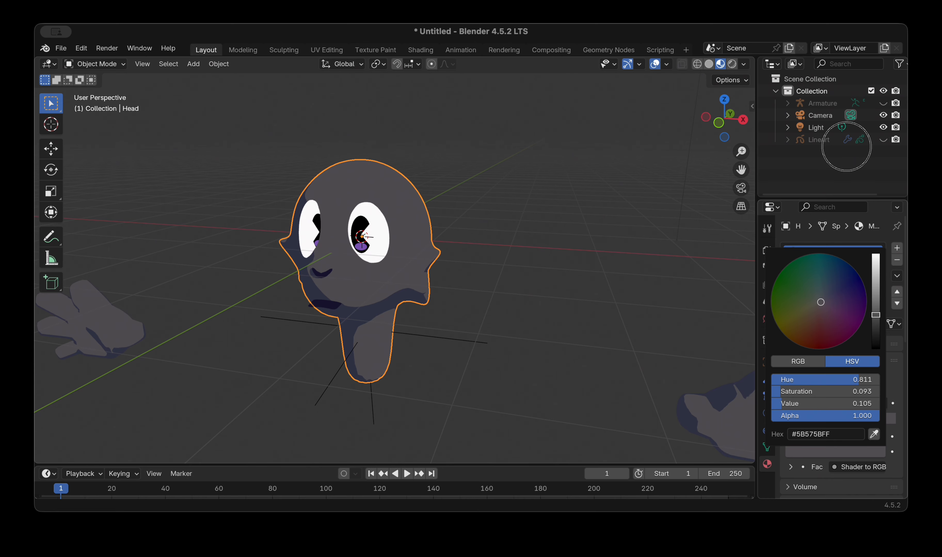
pyautogui.moveTo(875, 304); pyautogui.dragTo(876, 260)
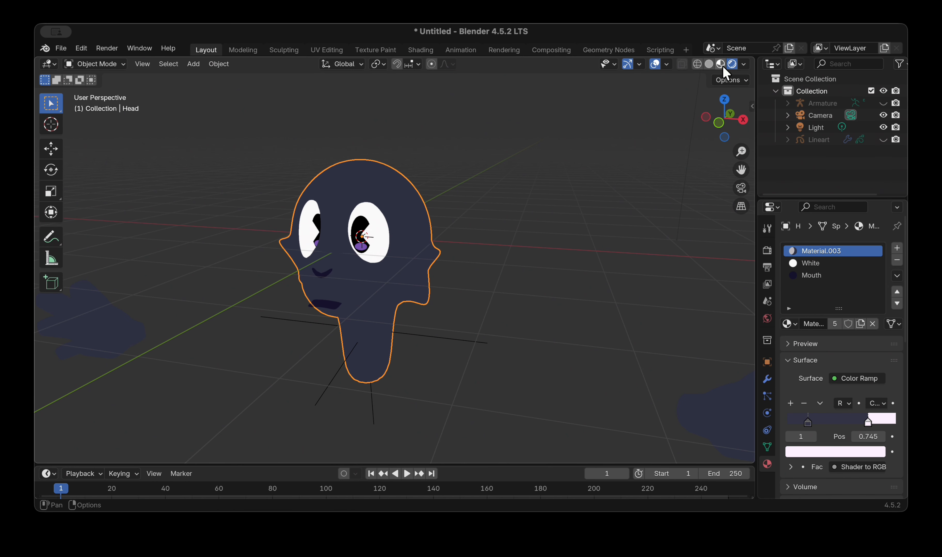
# Step: Recolour the Color Ramp's shadow stop at position 0.188 in Material.003 to a deep navy blue
pyautogui.click(807, 422)
pyautogui.click(812, 453)
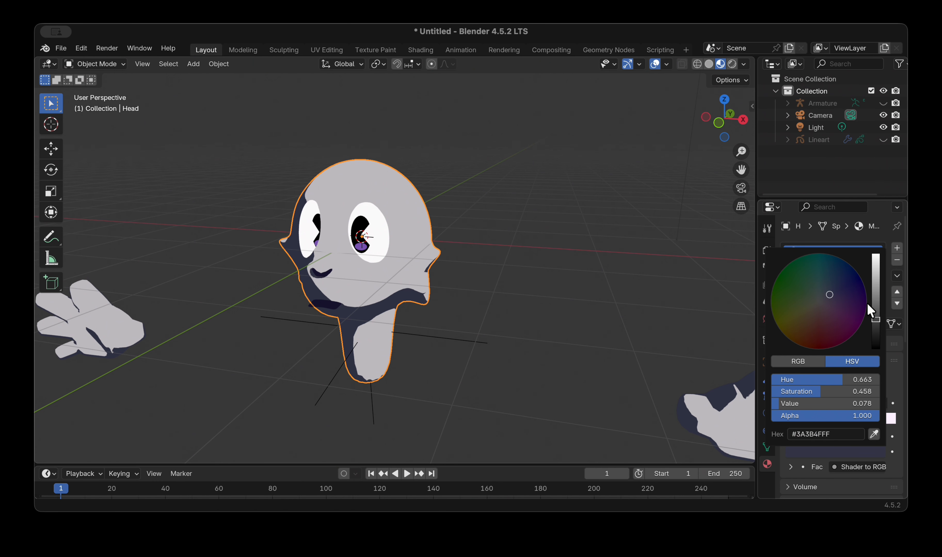
pyautogui.moveTo(875, 316); pyautogui.dragTo(878, 304)
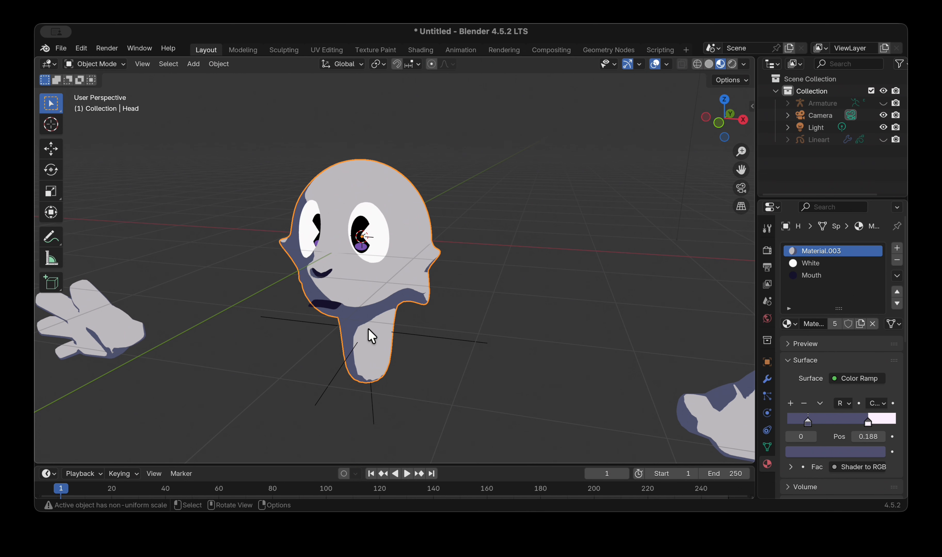
pyautogui.click(799, 451)
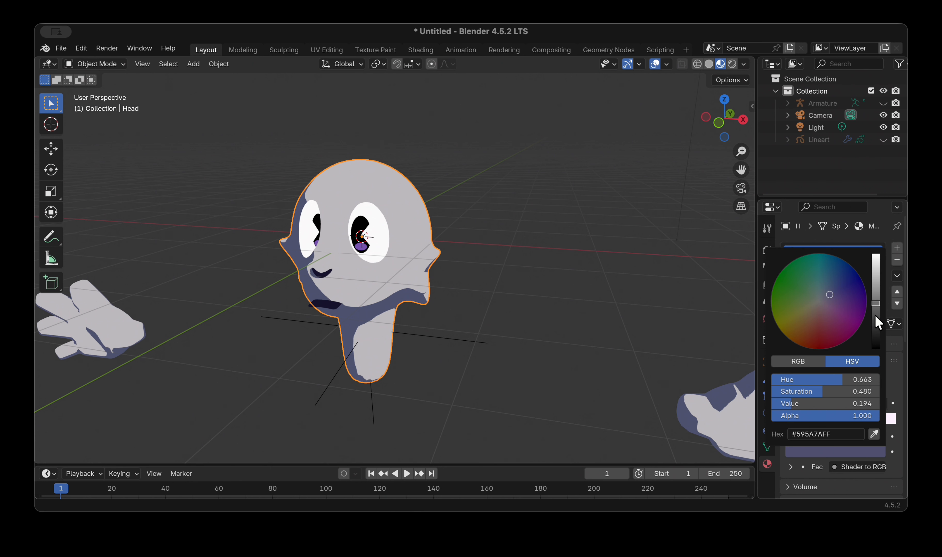
pyautogui.moveTo(874, 316); pyautogui.dragTo(832, 294)
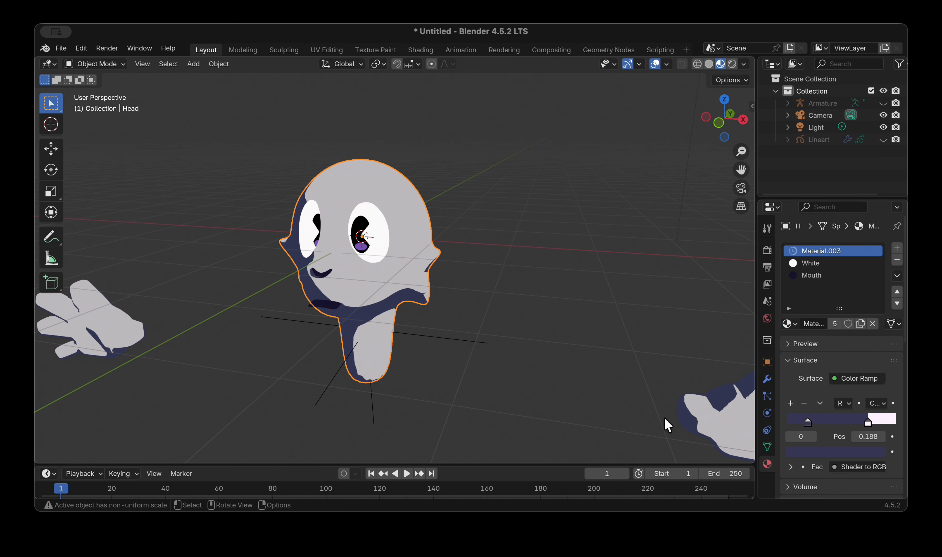
pyautogui.click(820, 453)
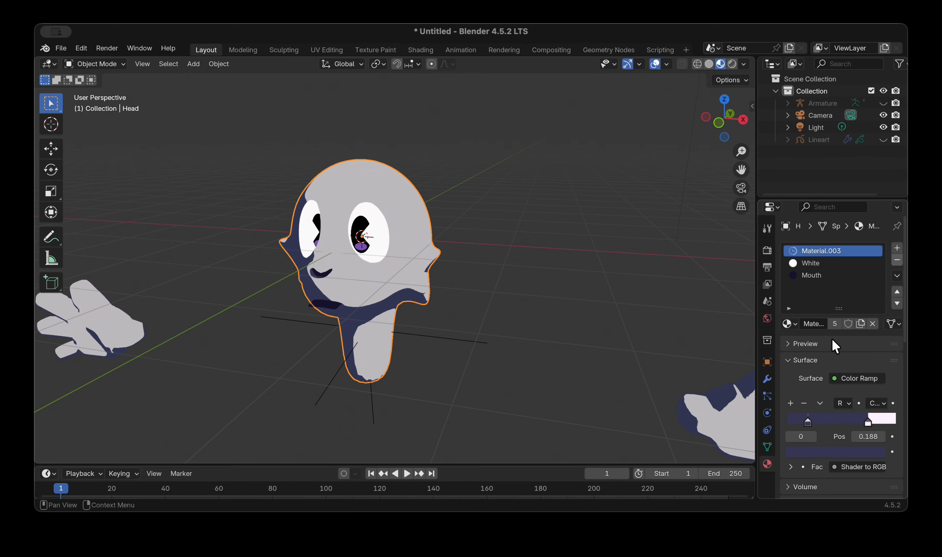
pyautogui.click(840, 453)
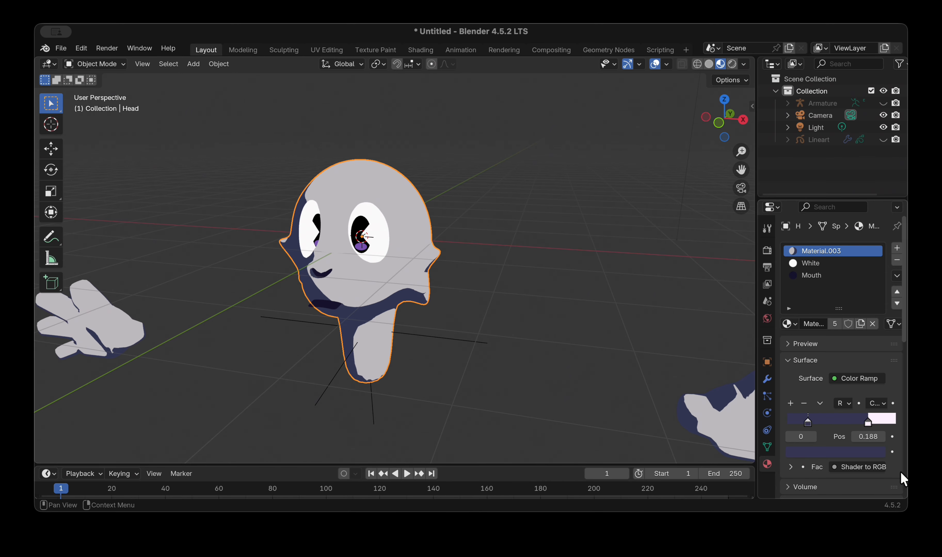
# Step: Try blue, orange, magenta and green on the Color Ramp's shadow stop in Material.003, settling on a muted pinkish purple
pyautogui.click(865, 453)
pyautogui.moveTo(876, 314)
pyautogui.mouseDown()
pyautogui.moveTo(876, 267)
pyautogui.moveTo(825, 260)
pyautogui.moveTo(854, 278)
pyautogui.mouseUp()
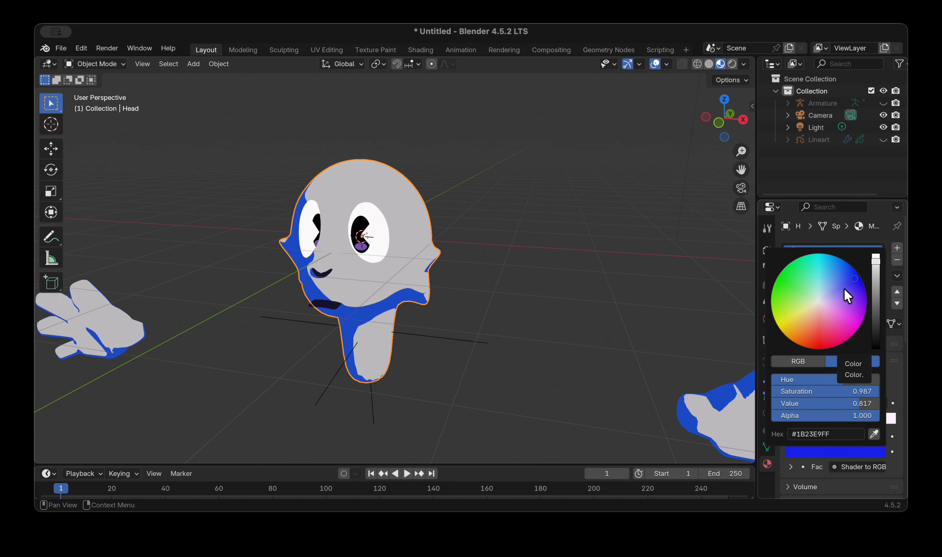
pyautogui.click(792, 336)
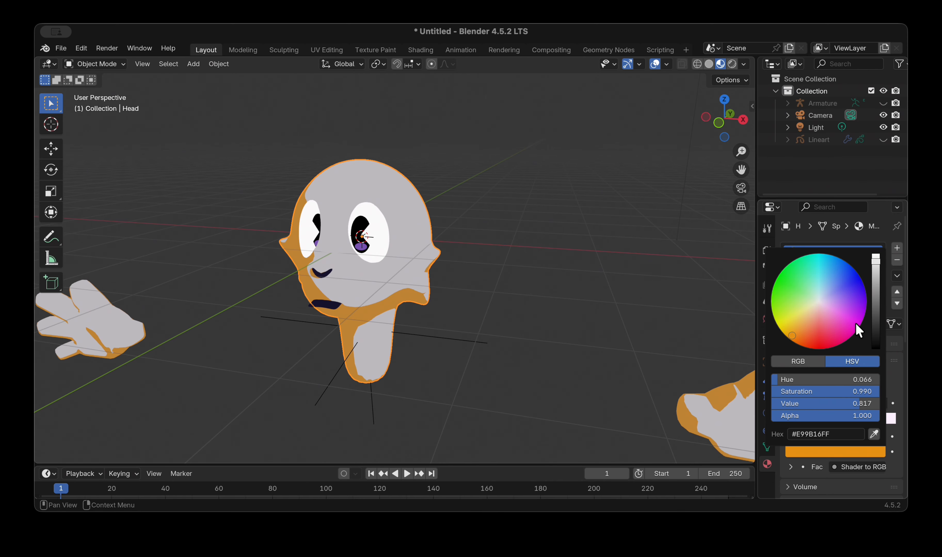
pyautogui.click(855, 316)
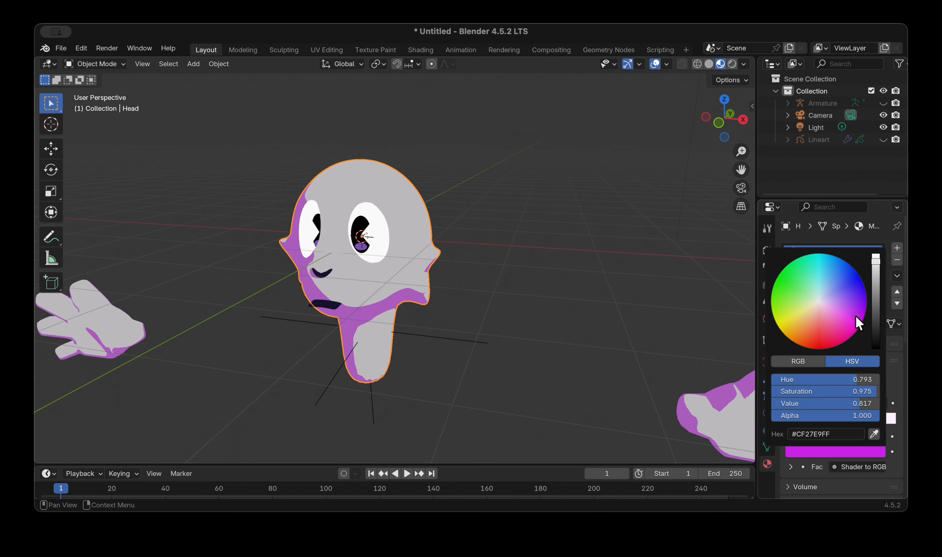
pyautogui.click(805, 298)
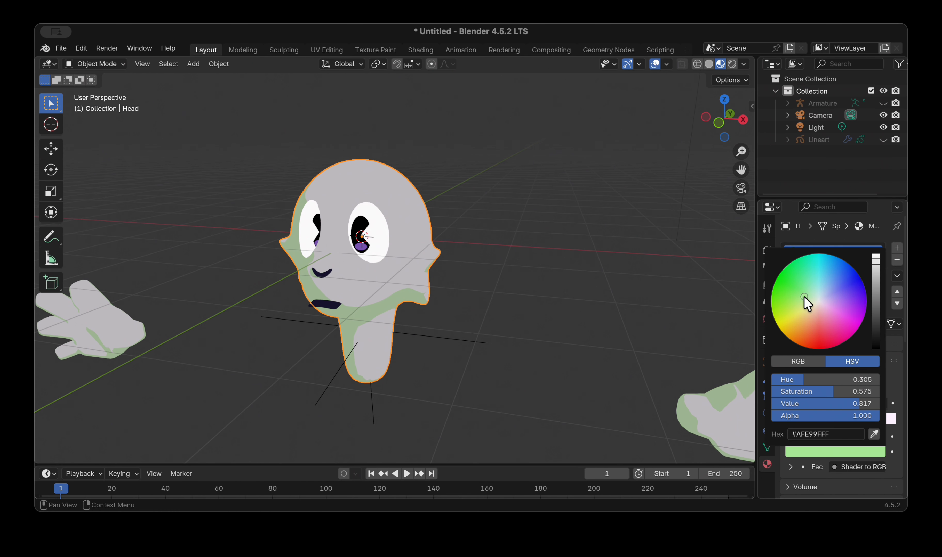
pyautogui.click(829, 308)
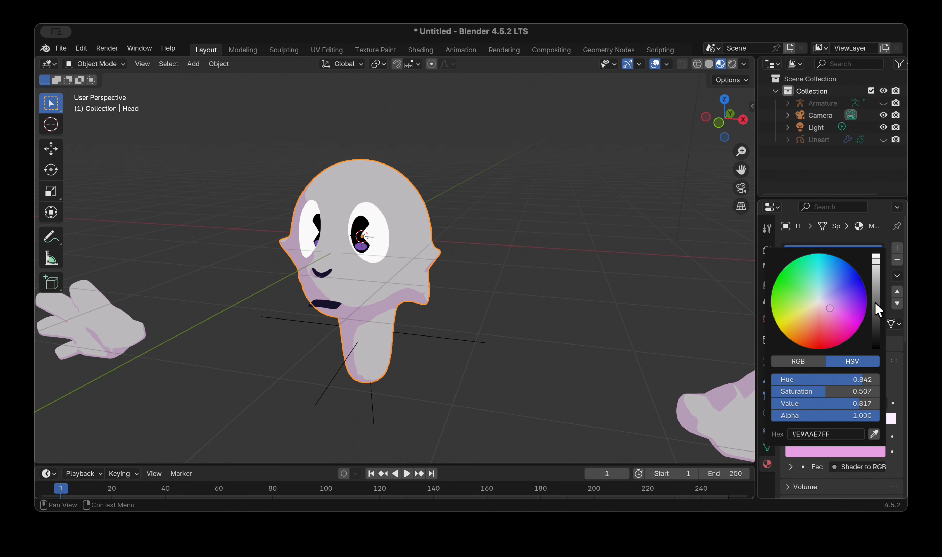
pyautogui.moveTo(876, 273); pyautogui.dragTo(876, 294)
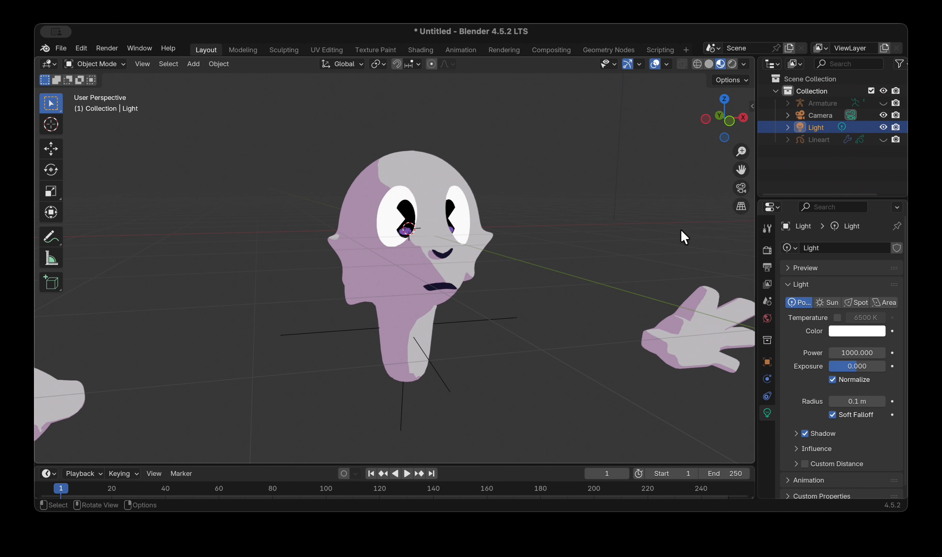
# Step: Hide the Nose and Mouth : Open objects on the front of the head
pyautogui.hscroll(10, 681, 231)
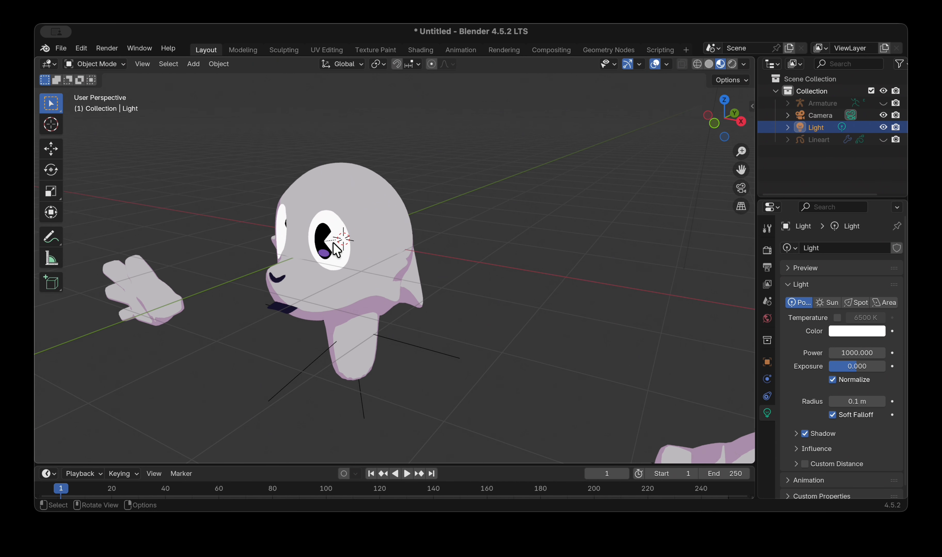
pyautogui.scroll(5, 332, 243)
pyautogui.hscroll(-3, 332, 242)
pyautogui.keyDown('shift'); pyautogui.hscroll(-5, 311, 248); pyautogui.keyUp('shift')
pyautogui.click(262, 268)
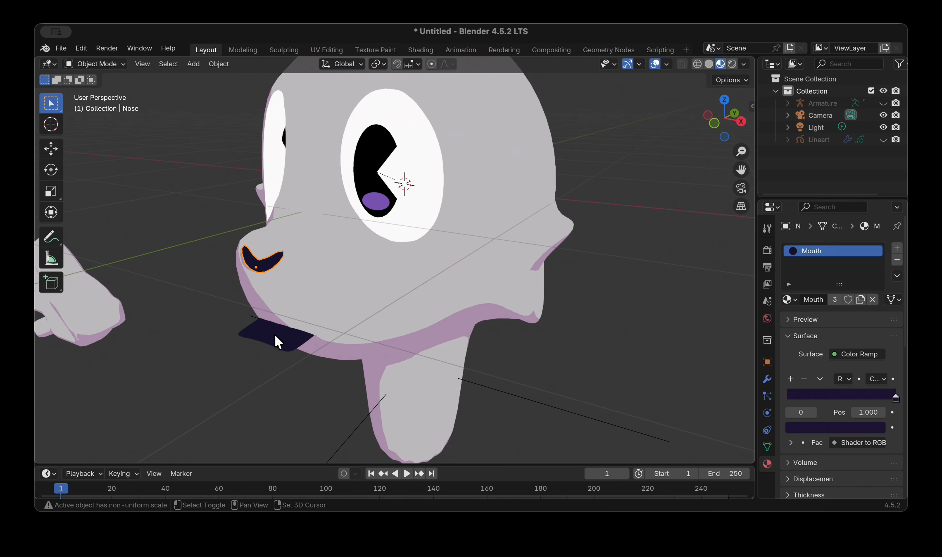
pyautogui.press('h')
pyautogui.hscroll(-10, 192, 207)
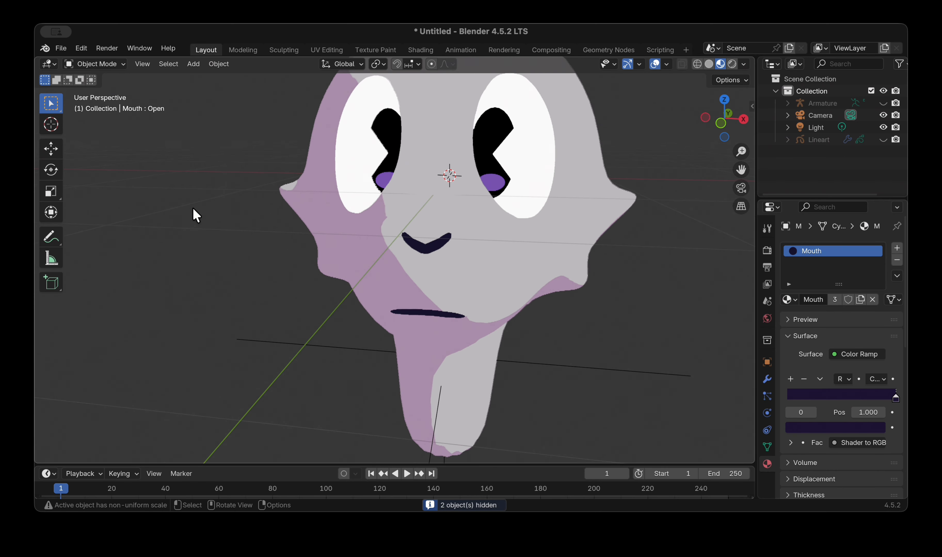
# Step: Recolour the Color Ramp of the pupils' eye color material to green #4CC93A
pyautogui.scroll(-5, 192, 206)
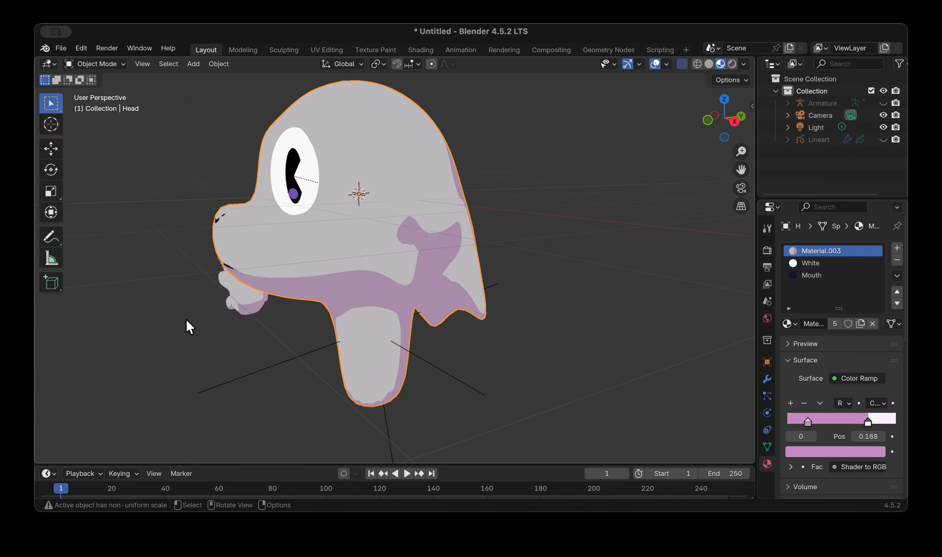
pyautogui.hscroll(-10, 185, 319)
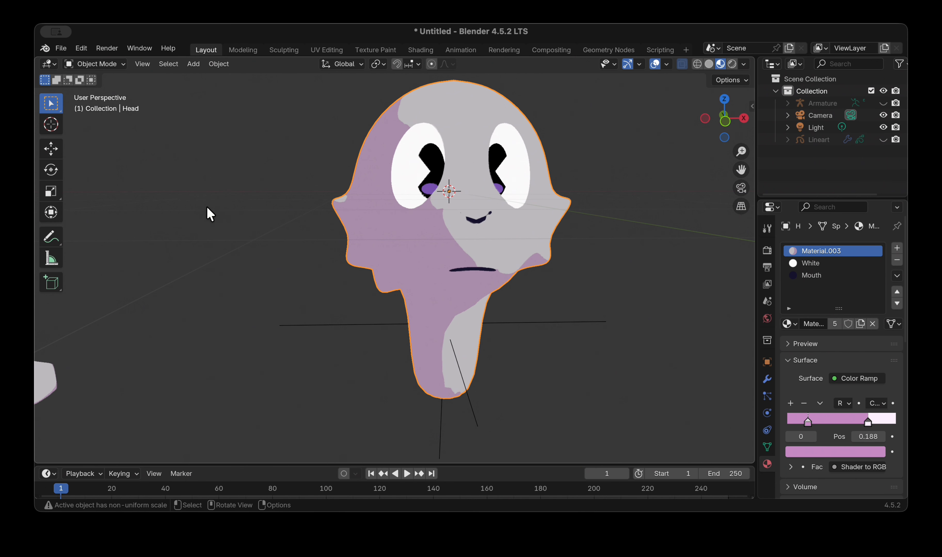
pyautogui.click(579, 211)
pyautogui.click(503, 158)
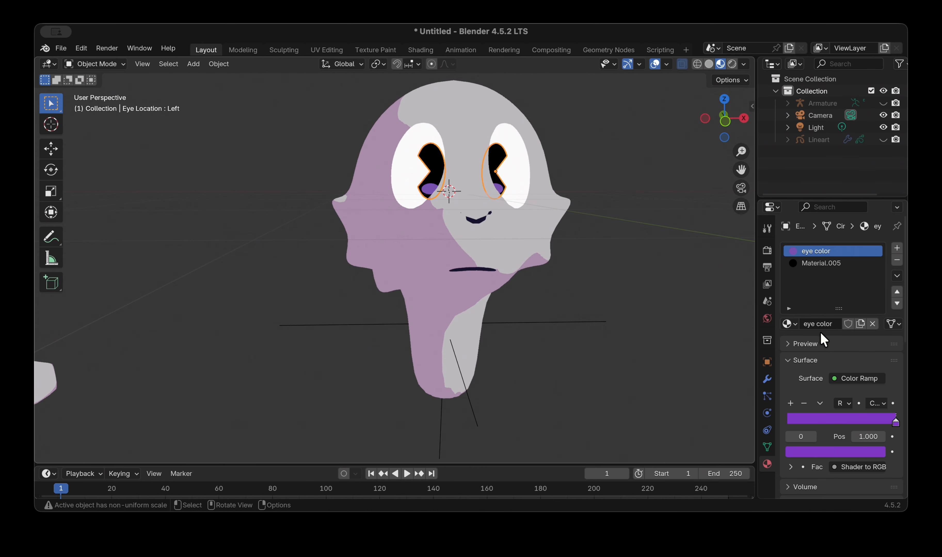
pyautogui.click(847, 452)
pyautogui.click(787, 289)
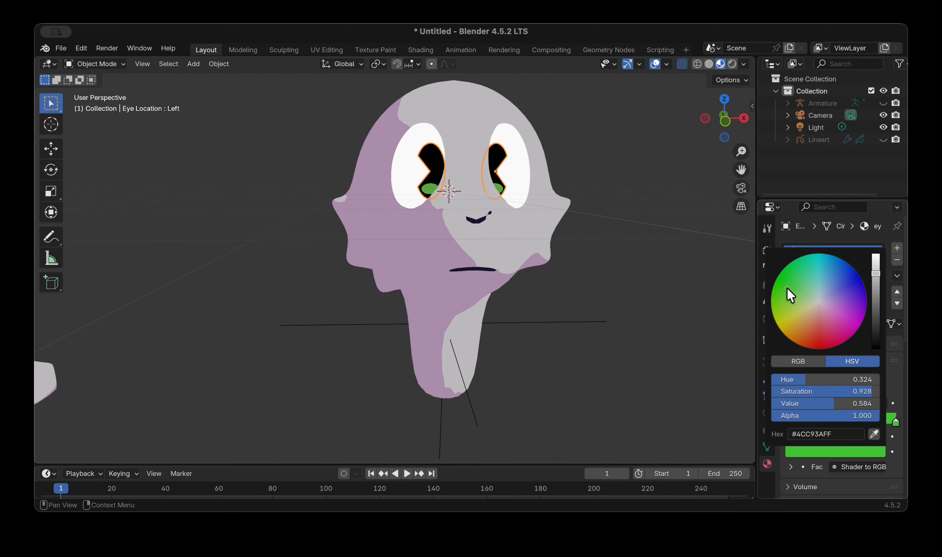
pyautogui.click(716, 292)
# Step: Examine the recoloured head and its shadow areas from the front, both sides and three-quarter angles
pyautogui.scroll(5, 719, 292)
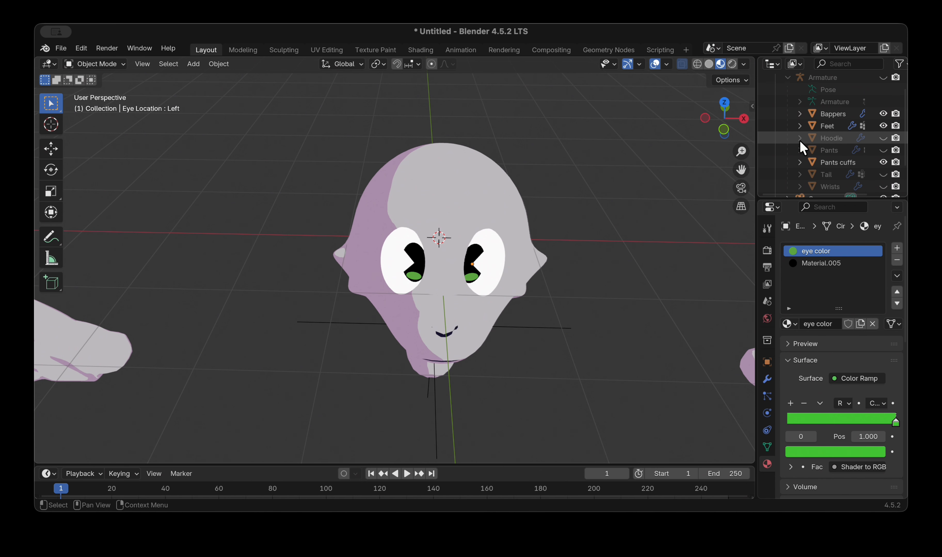
pyautogui.scroll(-3, 799, 141)
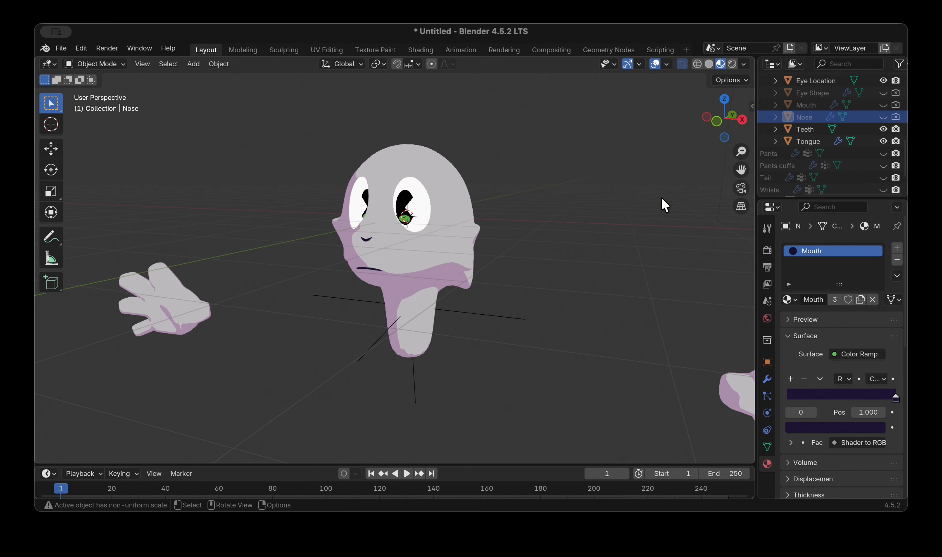
pyautogui.hscroll(-5, 663, 204)
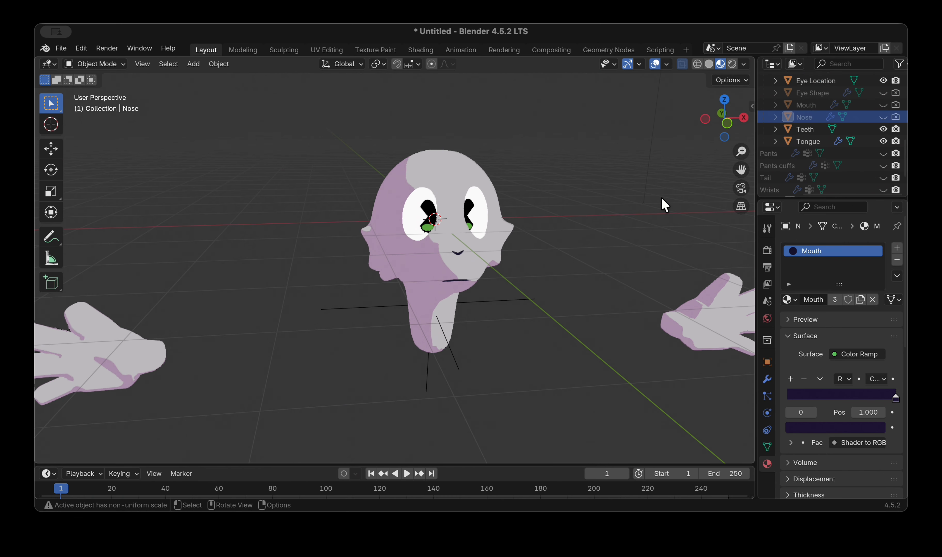
pyautogui.scroll(-2, 664, 205)
pyautogui.scroll(-1, 664, 205)
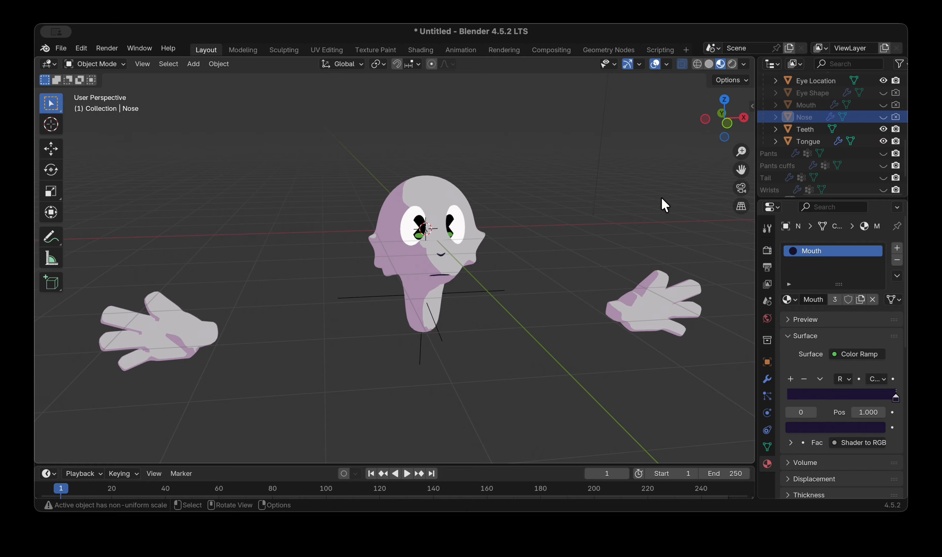
pyautogui.hscroll(5, 665, 205)
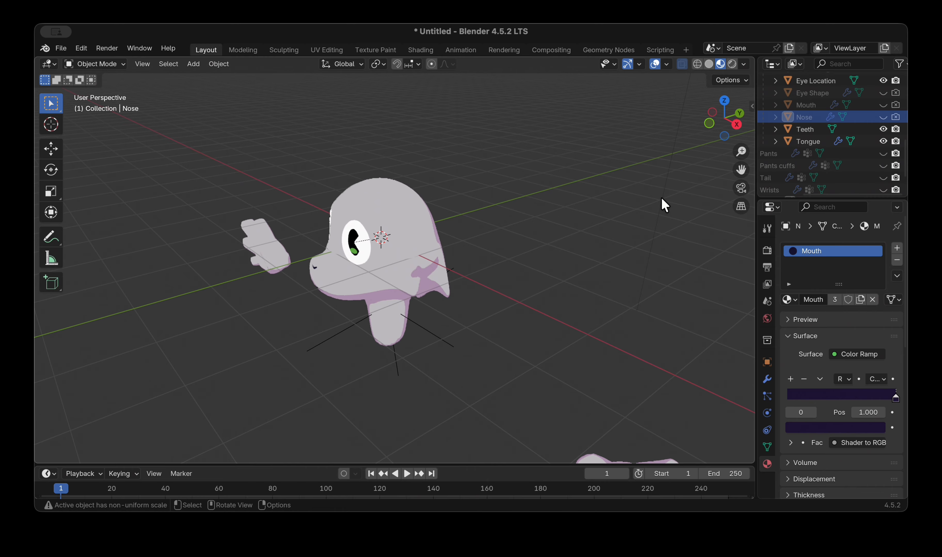
pyautogui.hscroll(2, 665, 205)
pyautogui.hscroll(5, 664, 205)
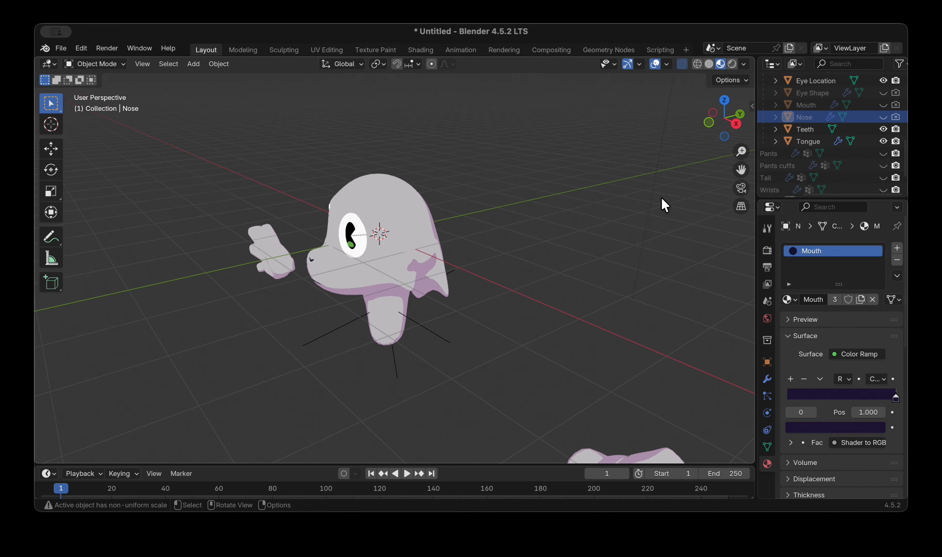
pyautogui.hscroll(-5, 664, 205)
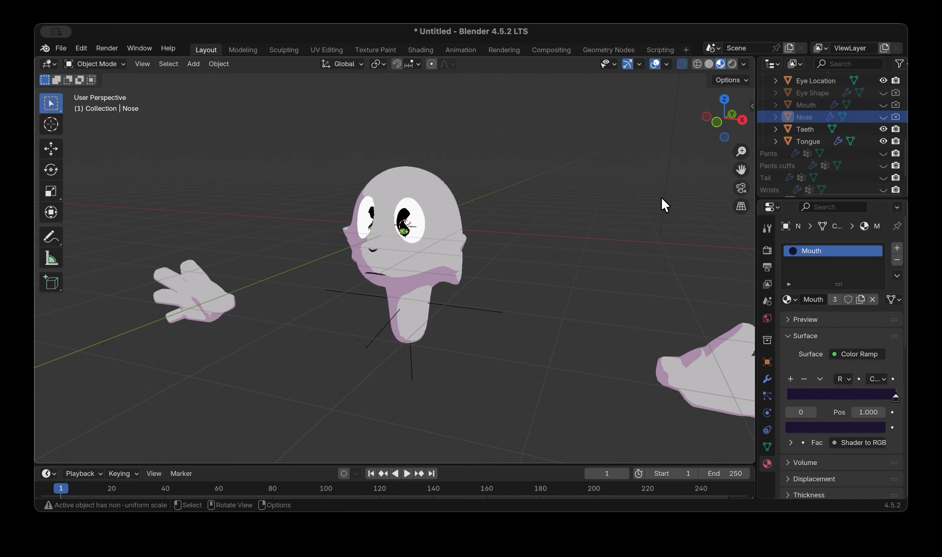
pyautogui.scroll(3, 665, 205)
pyautogui.keyDown('shift'); pyautogui.scroll(3, 664, 205); pyautogui.keyUp('shift')
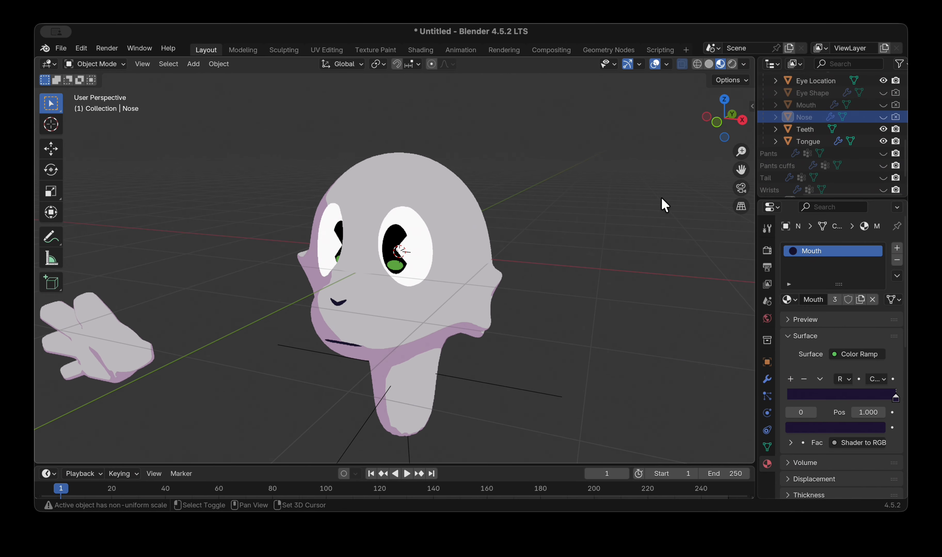
pyautogui.hscroll(-5, 664, 205)
pyautogui.hscroll(-5, 664, 205)
pyautogui.hscroll(-5, 665, 205)
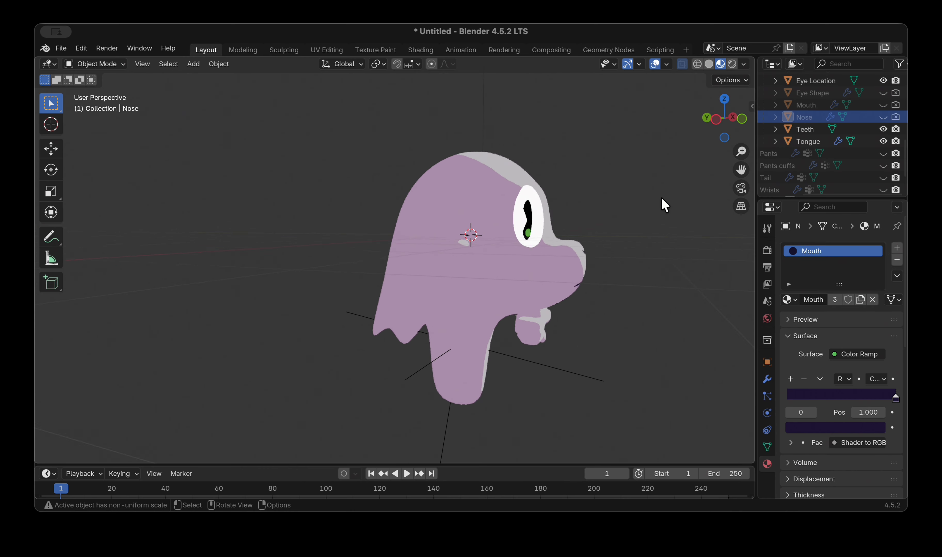
# Step: In Edit Mode on the Head, select the snout-tip vertices and move them back along the Y axis to shorten the snout
pyautogui.click(562, 264)
pyautogui.press('Tab')
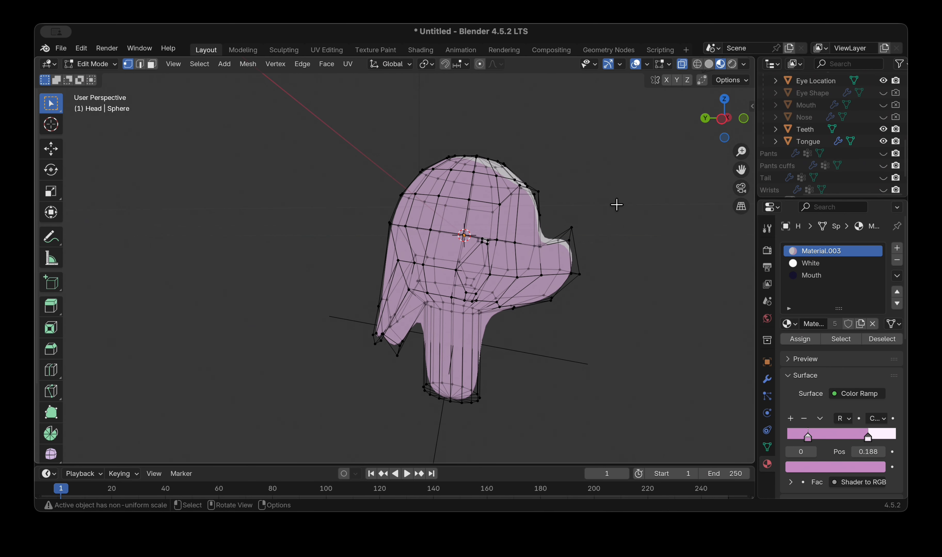
pyautogui.moveTo(618, 190); pyautogui.dragTo(542, 312)
pyautogui.scroll(-1, 543, 312)
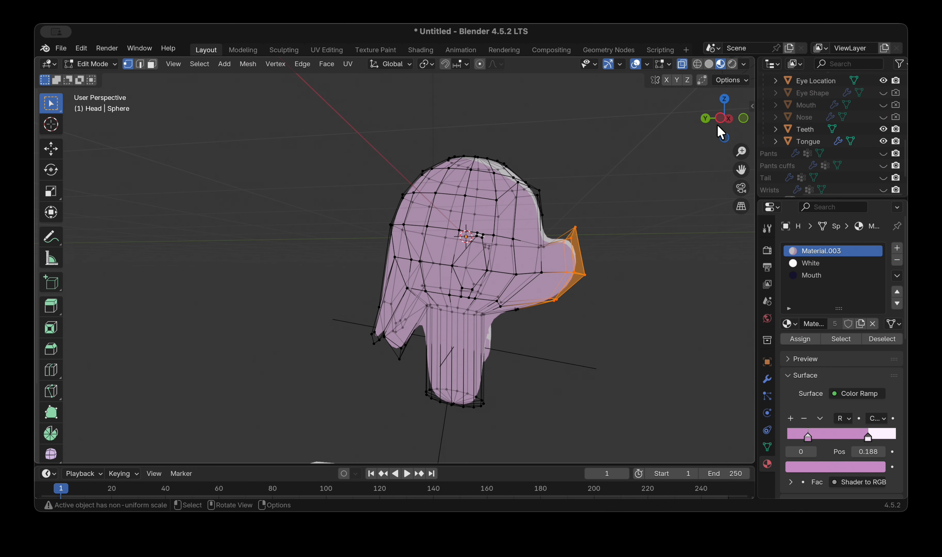
pyautogui.click(720, 119)
pyautogui.press('g')
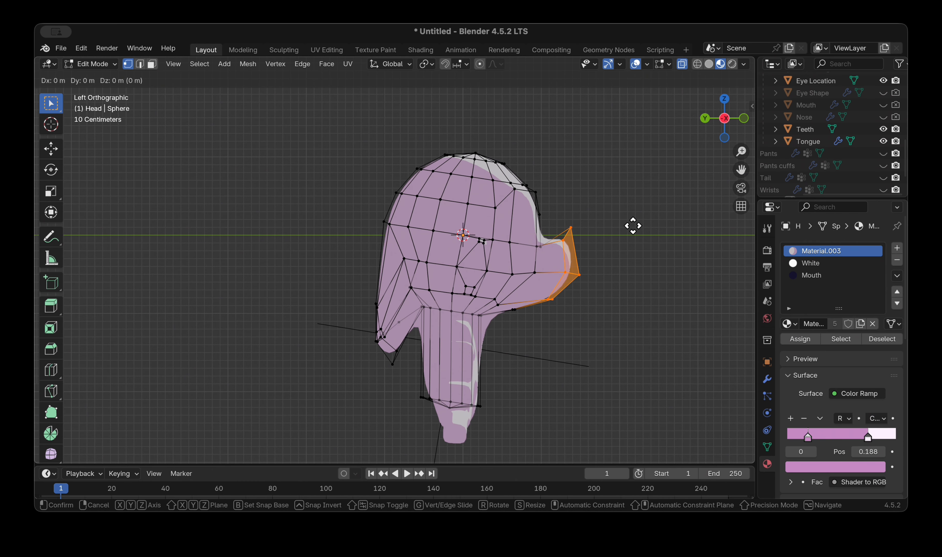
pyautogui.press('y')
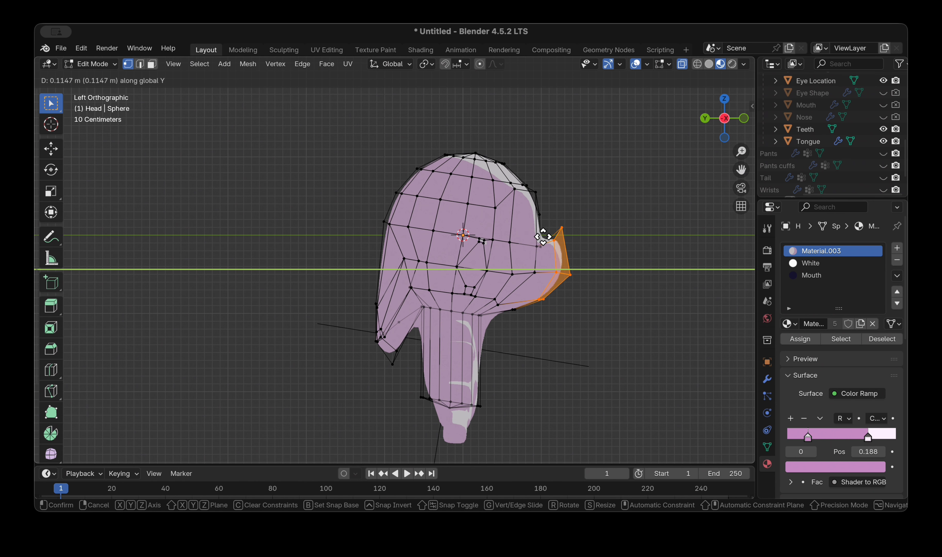
pyautogui.click(535, 242)
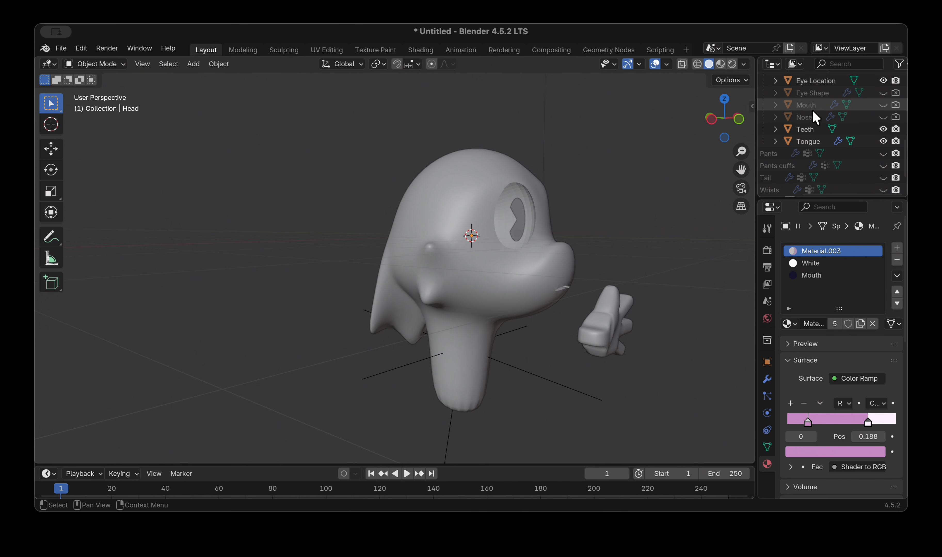
# Step: Unhide the Nose object, move it back along the Y axis against the shortened snout, and hide it again
pyautogui.click(841, 116)
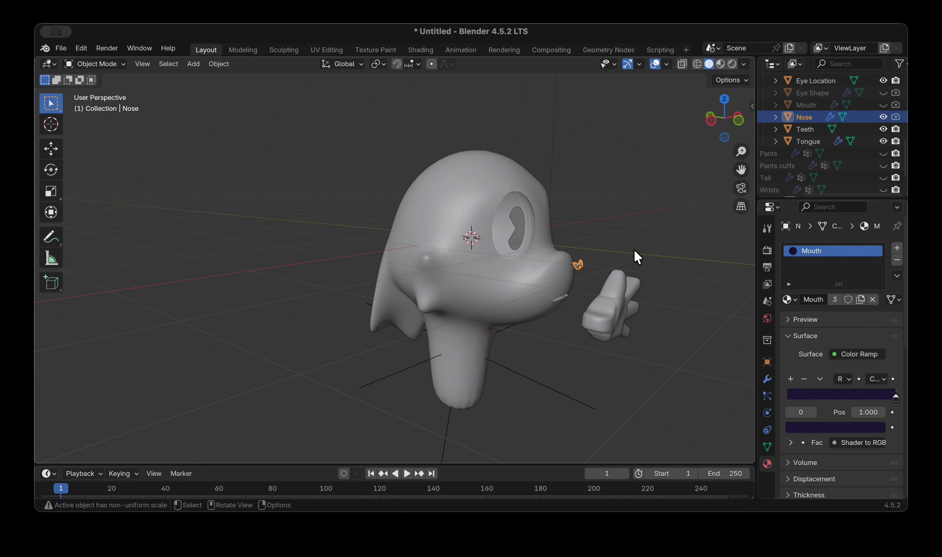
pyautogui.scroll(3, 634, 249)
pyautogui.press('g')
pyautogui.press('y')
pyautogui.click(619, 249)
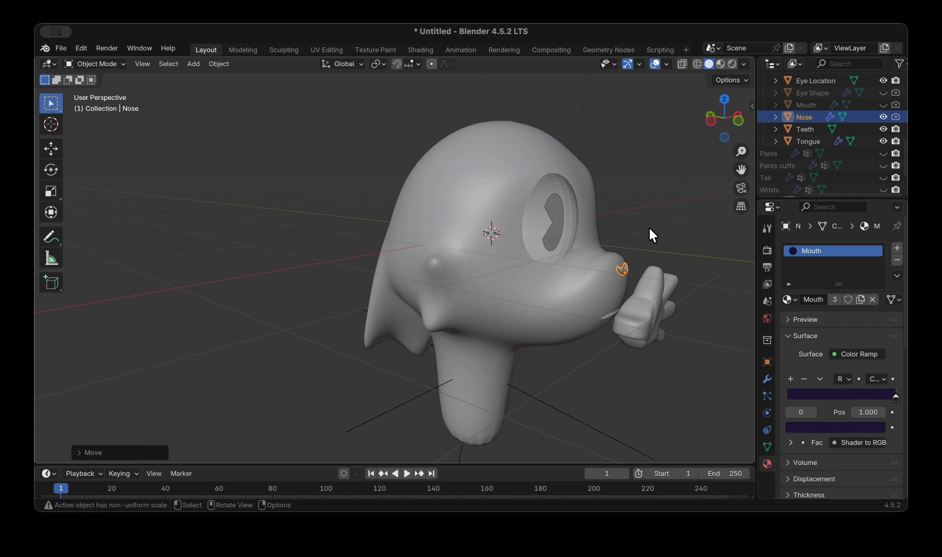
pyautogui.click(883, 117)
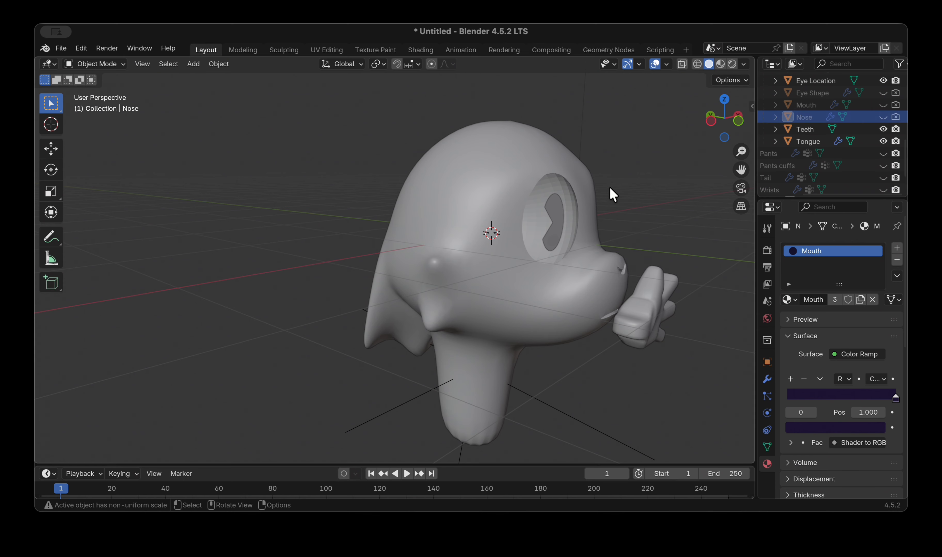
# Step: Compare the edited head in Material Preview and solid shading, viewing it from the front, side and below
pyautogui.hscroll(5, 609, 186)
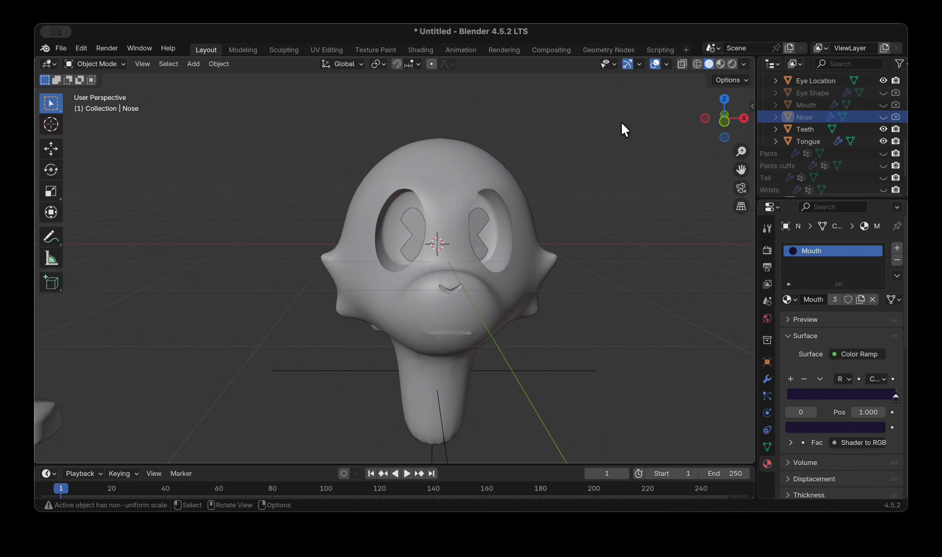
pyautogui.click(720, 64)
pyautogui.scroll(-3, 602, 112)
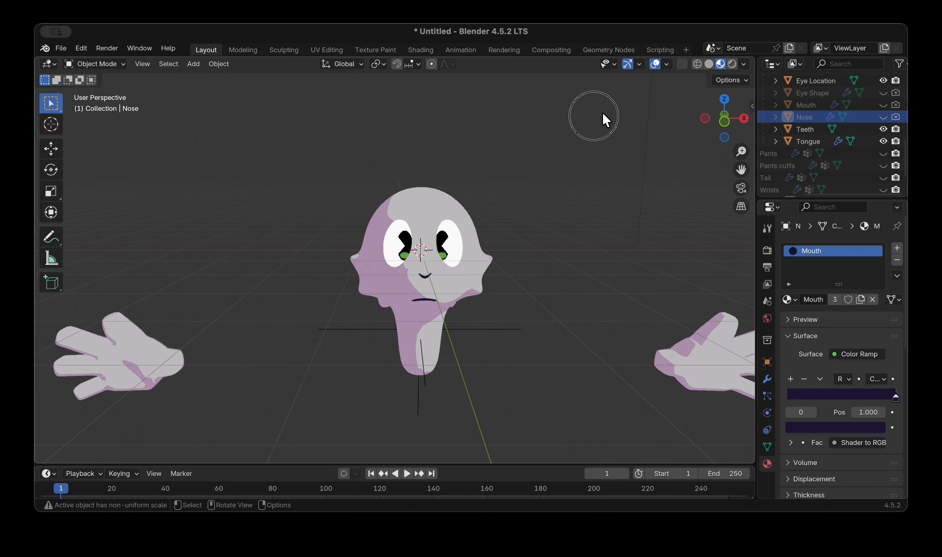
pyautogui.click(709, 64)
pyautogui.hscroll(5, 527, 189)
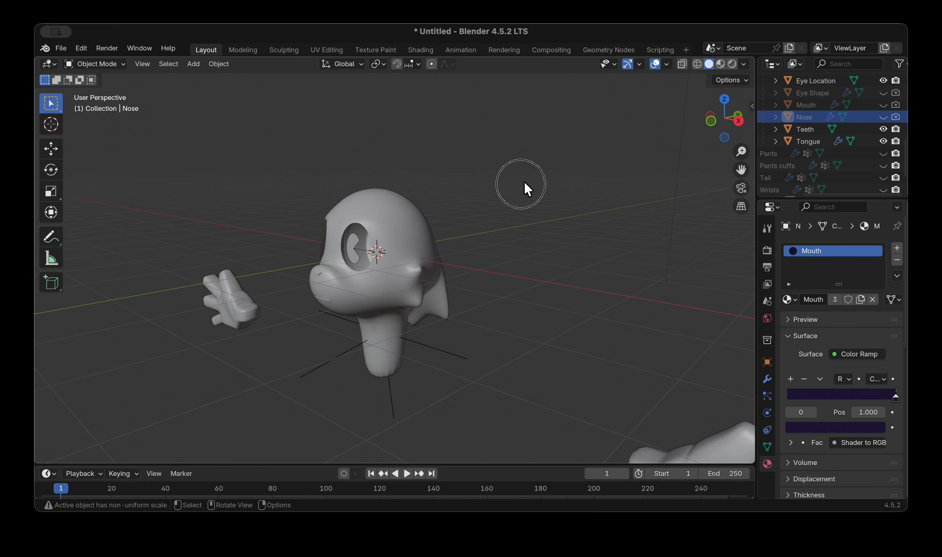
pyautogui.scroll(-5, 528, 189)
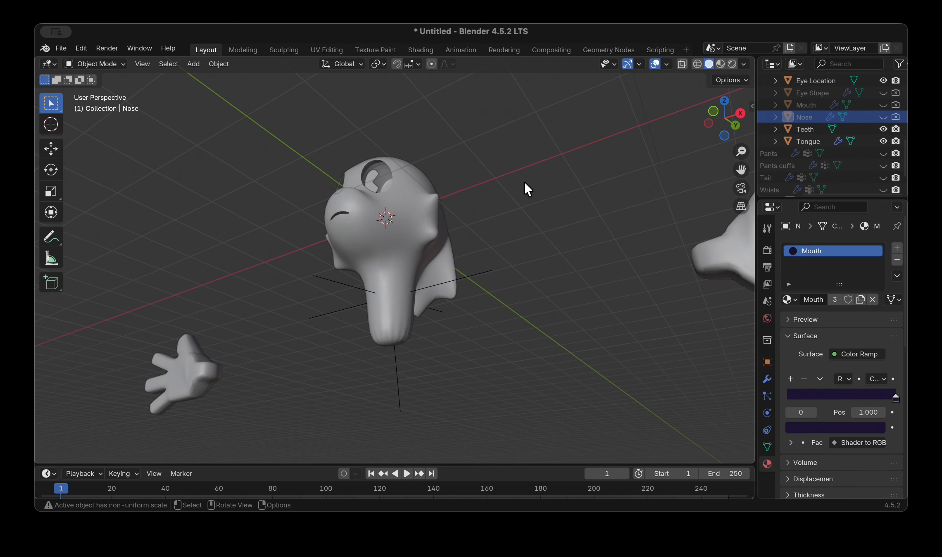
pyautogui.hscroll(-5, 527, 189)
pyautogui.scroll(5, 528, 190)
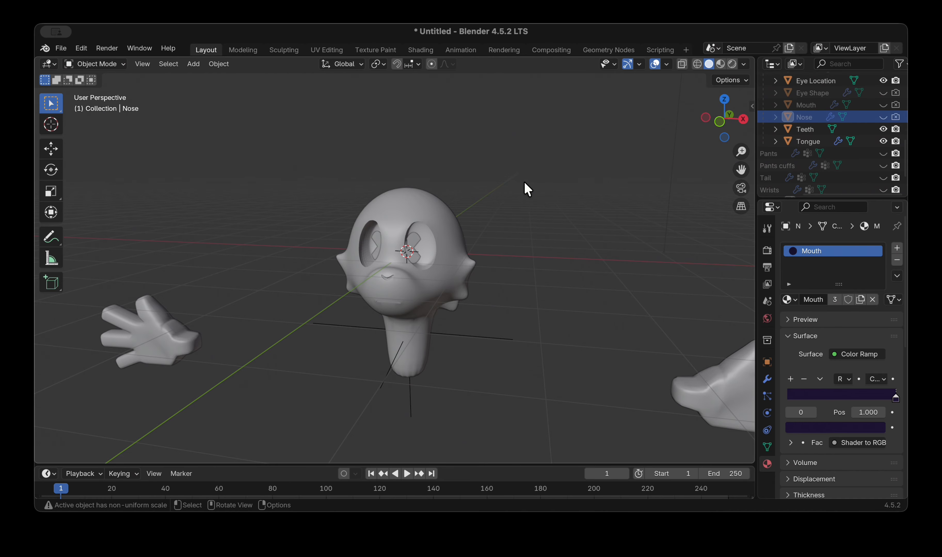
# Step: Examine the shortened snout in solid shading from the side and three-quarter angles, and view the head from the front in Material Preview
pyautogui.hscroll(-5, 528, 189)
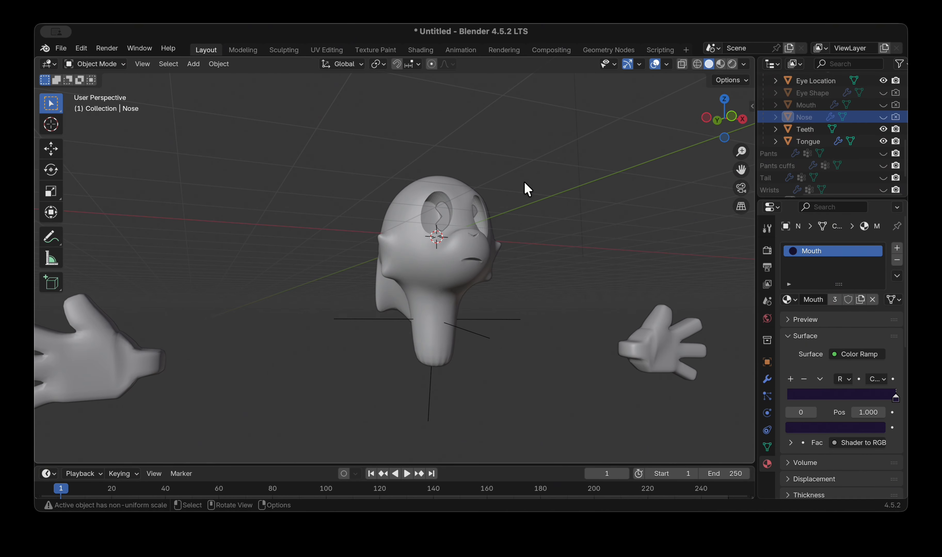
pyautogui.scroll(2, 527, 189)
pyautogui.scroll(3, 591, 322)
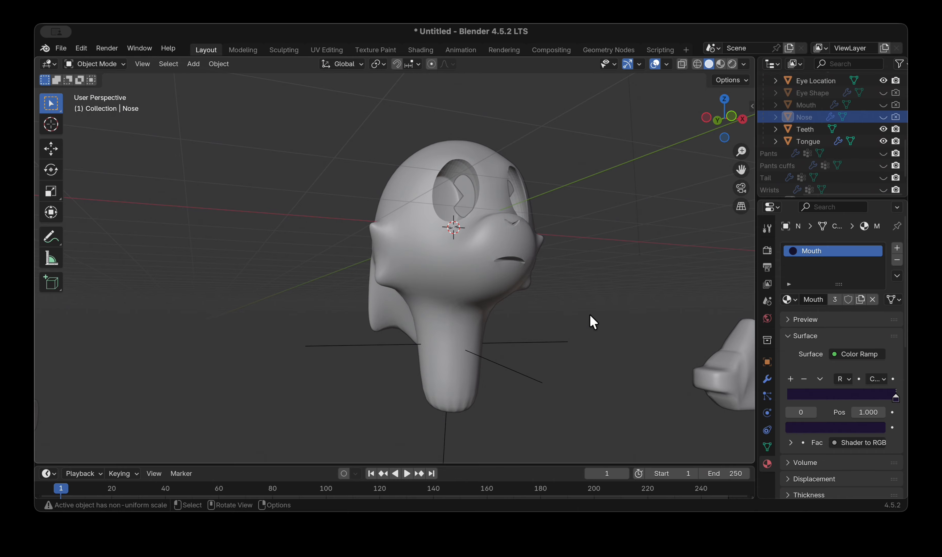
pyautogui.hscroll(-10, 591, 321)
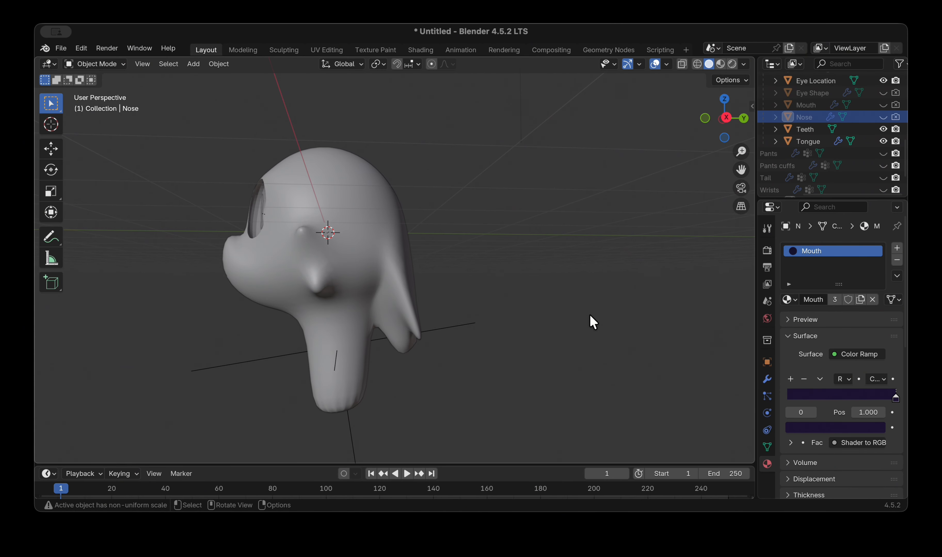
pyautogui.hscroll(-8, 591, 321)
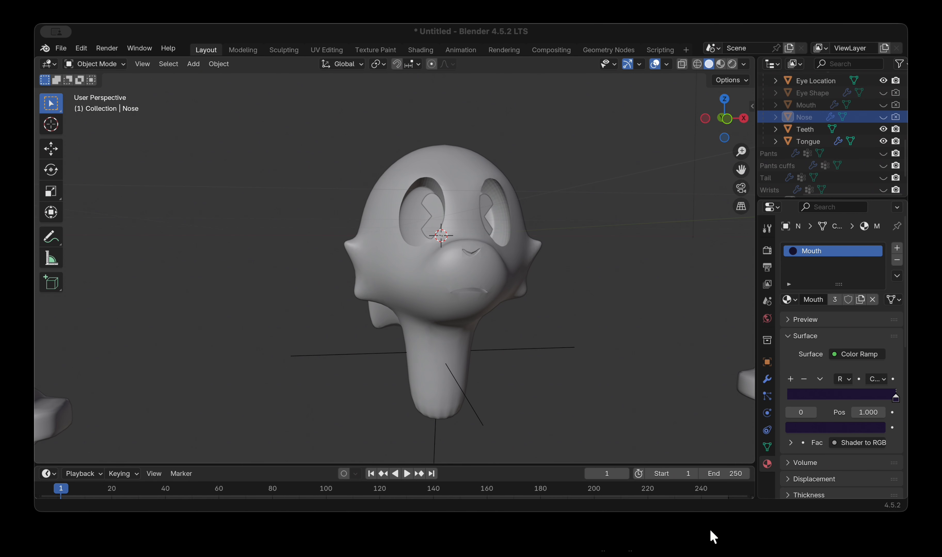
pyautogui.click(657, 412)
pyautogui.moveTo(571, 215); pyautogui.dragTo(524, 246, button='middle')
pyautogui.click(524, 246)
pyautogui.press('Tab')
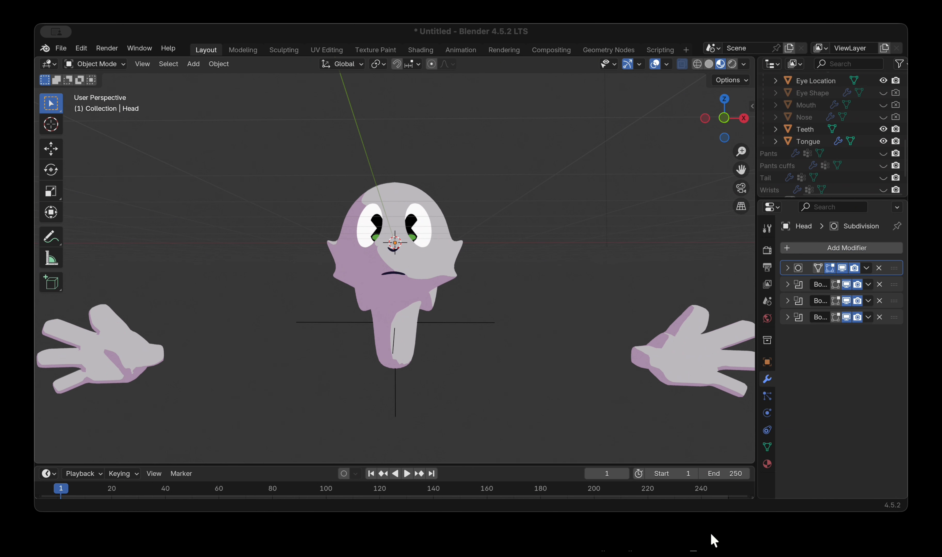
# Step: In Edit Mode on the Head, select the tip of one lower cheek spike, try to move it, and return to Object Mode
pyautogui.click(452, 265)
pyautogui.scroll(3, 500, 269)
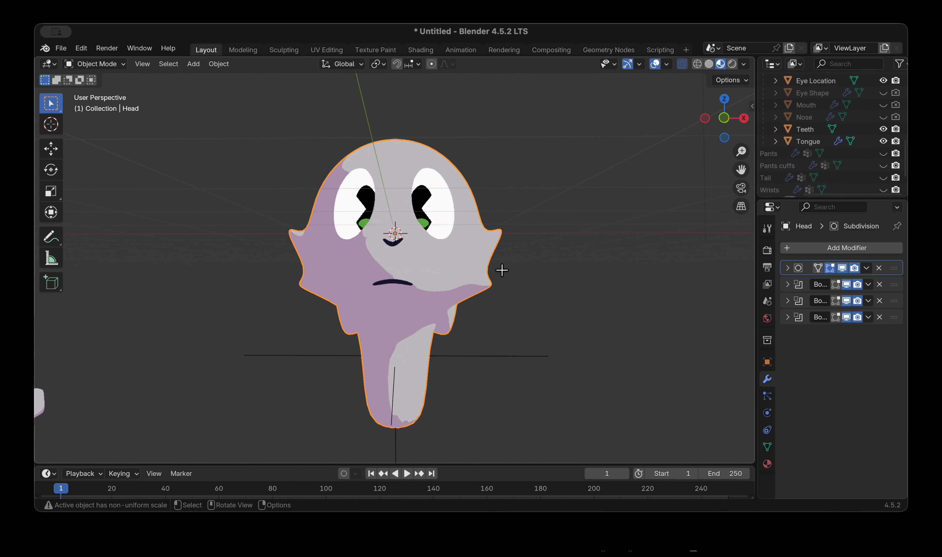
pyautogui.press('Tab')
pyautogui.click(495, 290)
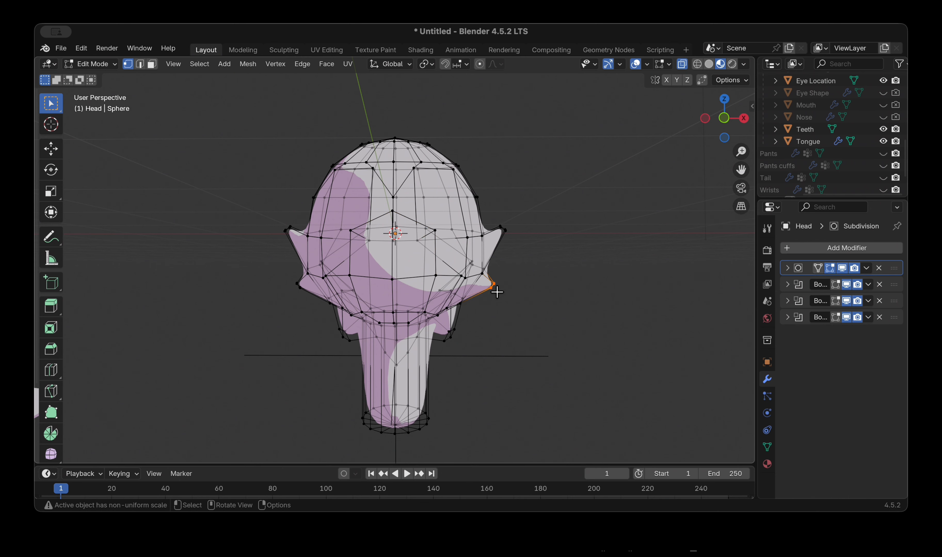
pyautogui.scroll(1, 497, 292)
pyautogui.press('g')
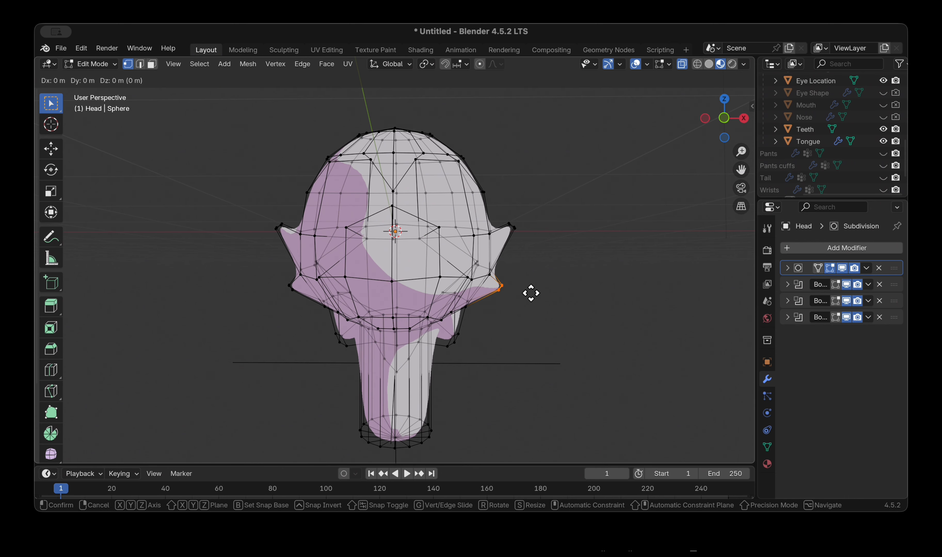
pyautogui.rightClick(536, 307)
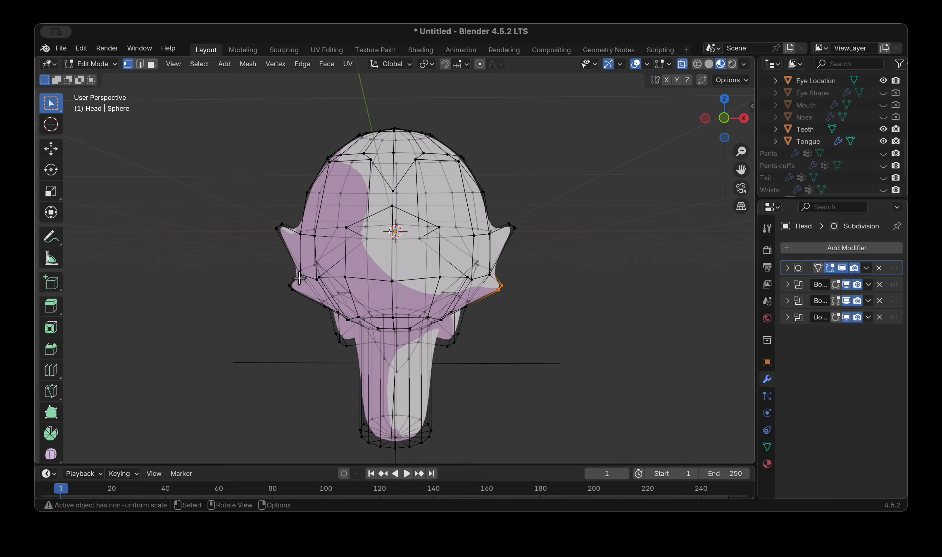
pyautogui.hscroll(10, 646, 269)
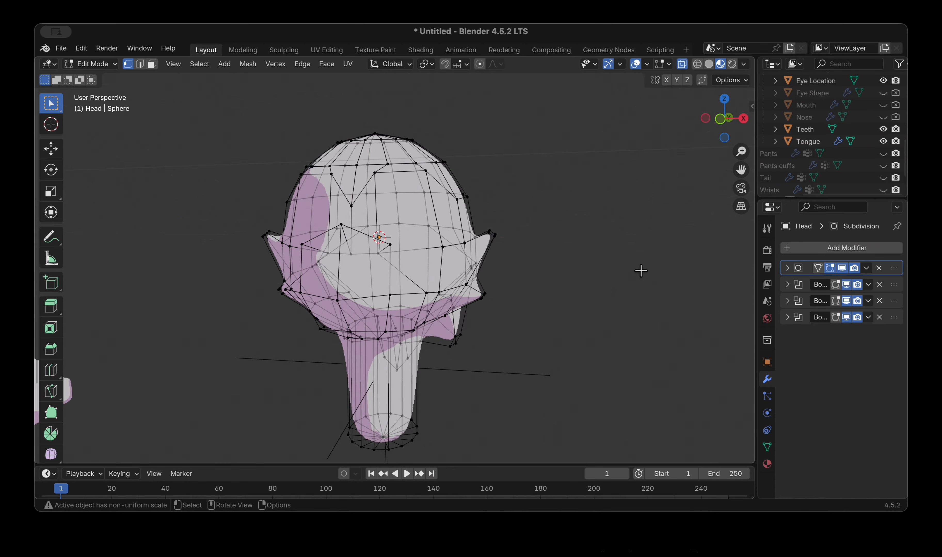
pyautogui.press('Tab')
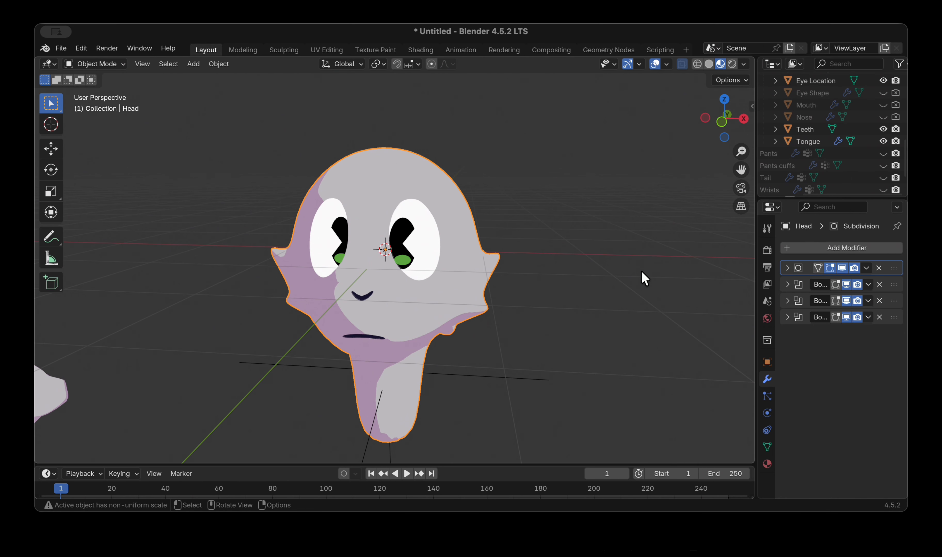